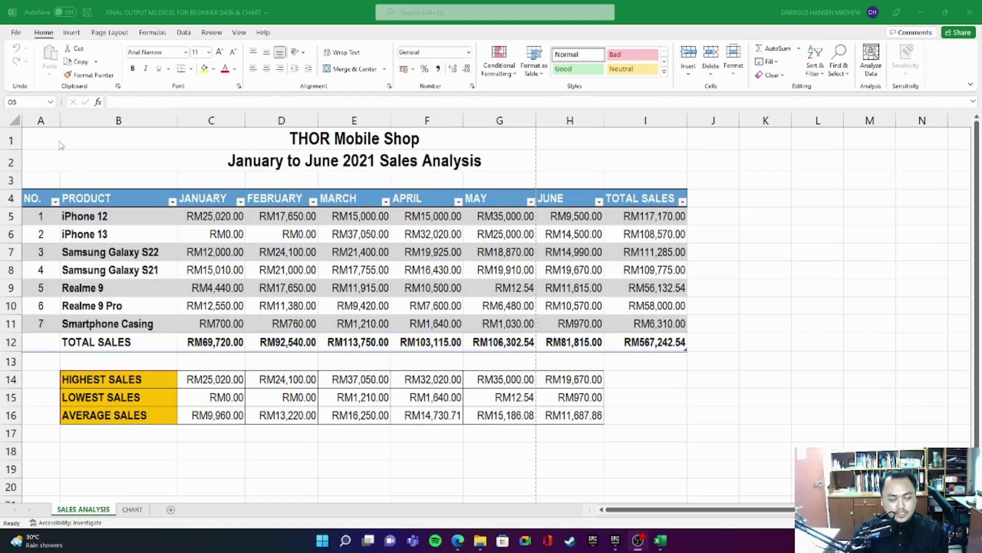
Step: Examine the sales table and summary rows on the SALES ANALYSIS sheet and the column chart on the CHART sheet
left_click(673, 137)
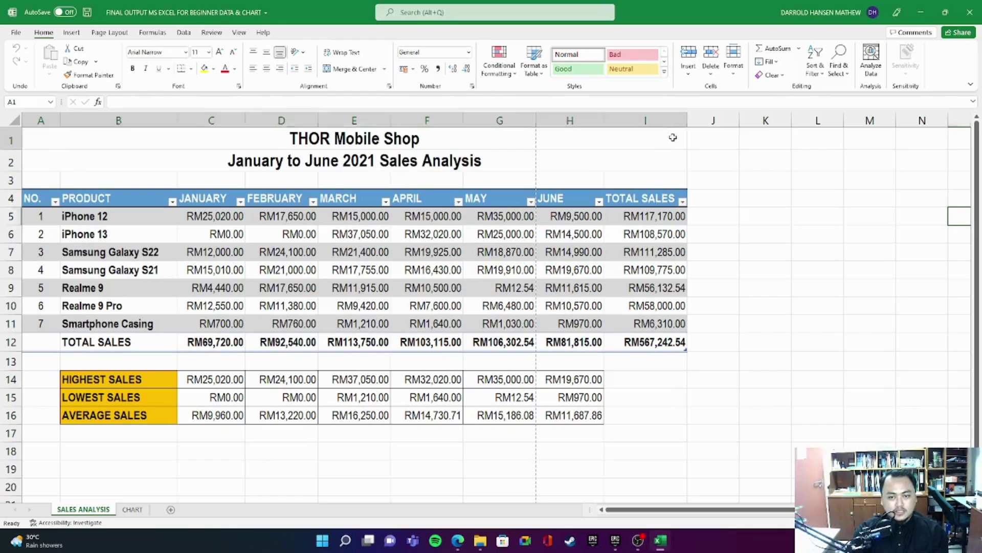
left_click_drag(673, 137, 128, 245)
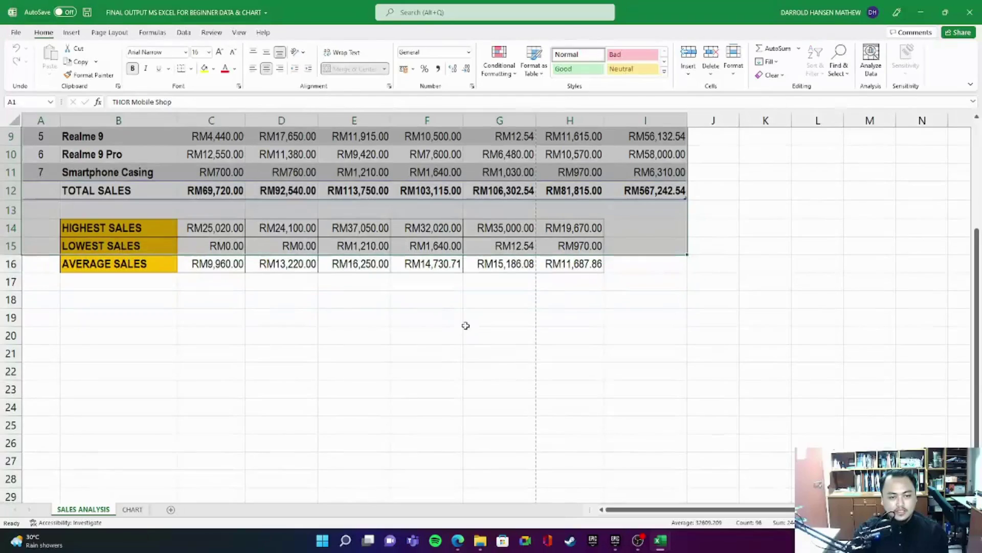
scroll(465, 325, "up", 3)
left_click(850, 256)
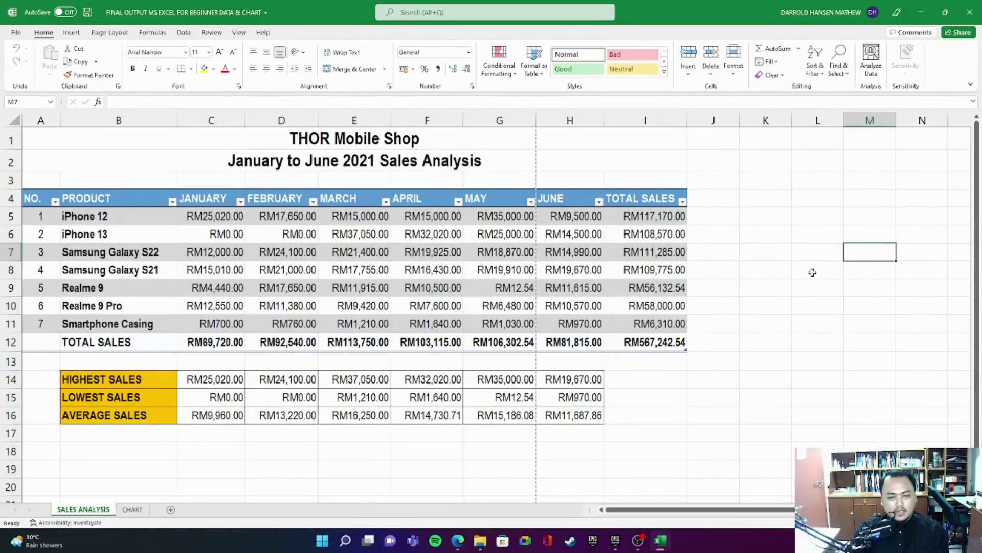
left_click(132, 509)
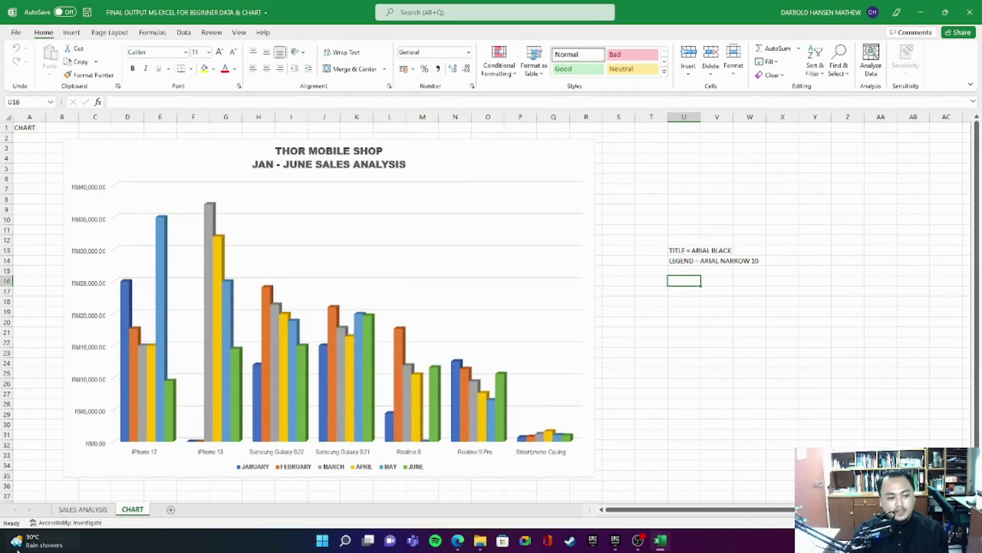
left_click(81, 510)
left_click(142, 510)
left_click(79, 510)
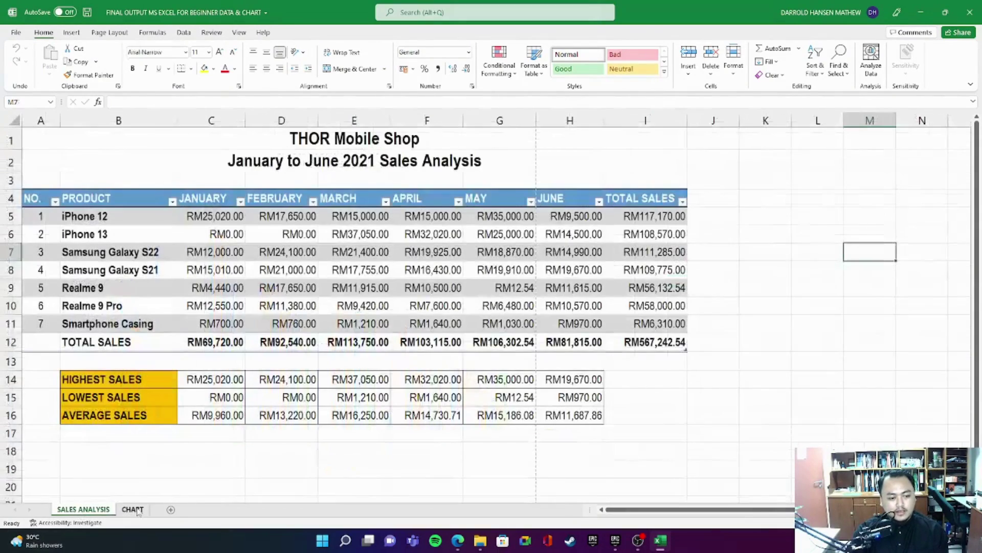
left_click(132, 509)
left_click(90, 510)
left_click(126, 510)
left_click(82, 509)
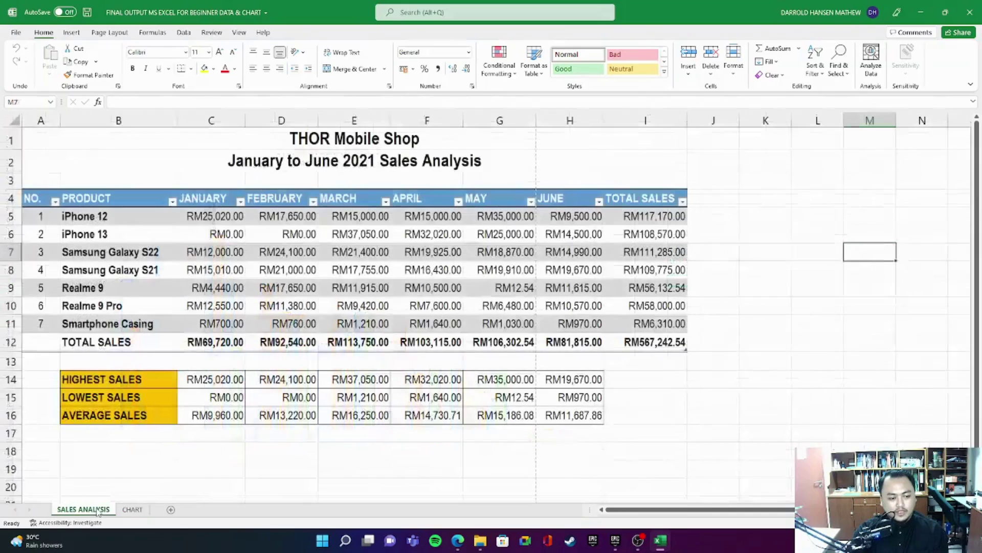
left_click(132, 509)
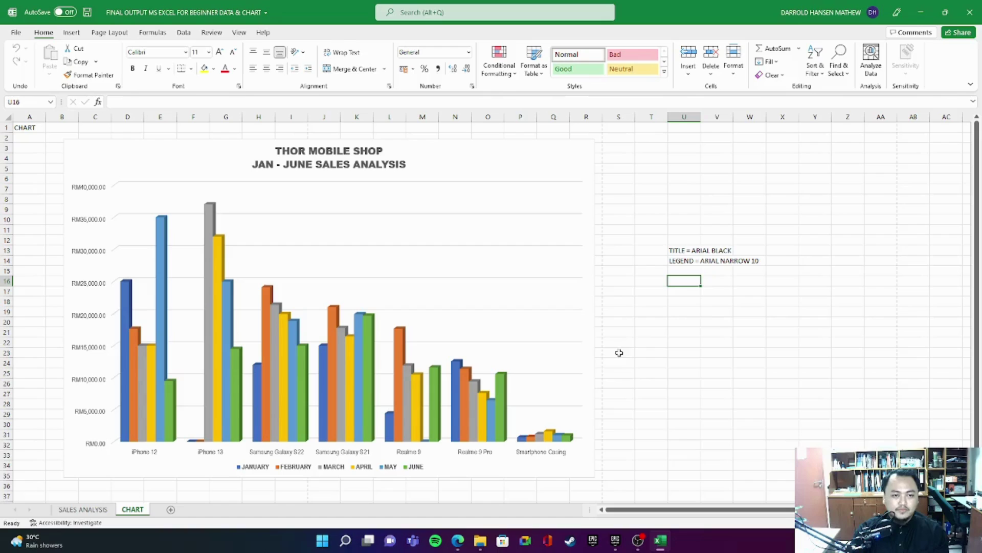
left_click(103, 510)
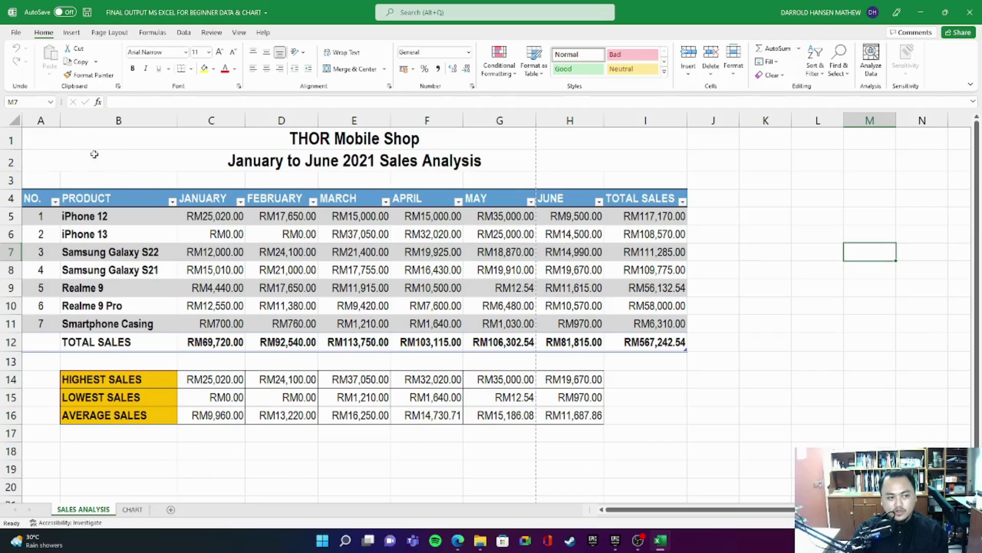
left_click_drag(57, 134, 657, 423)
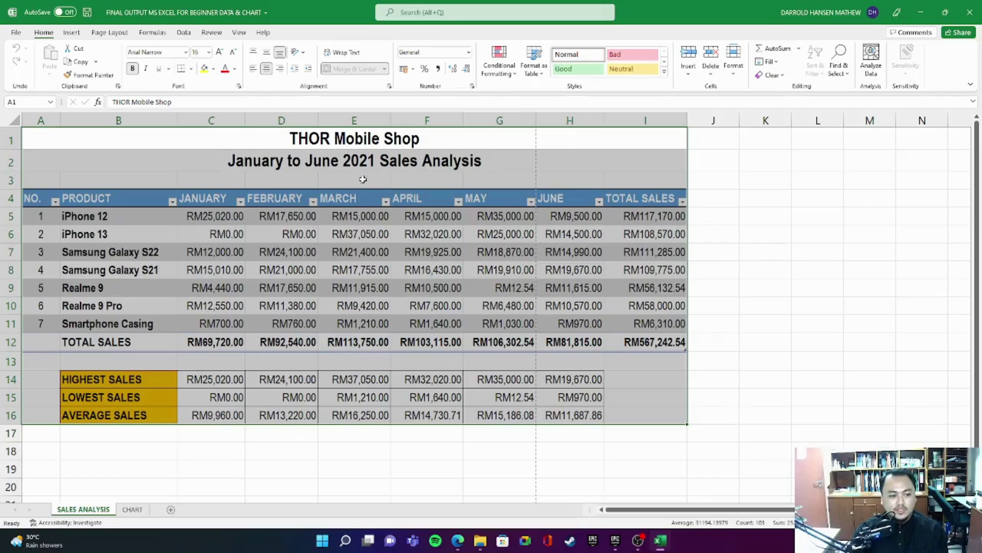
left_click(133, 467)
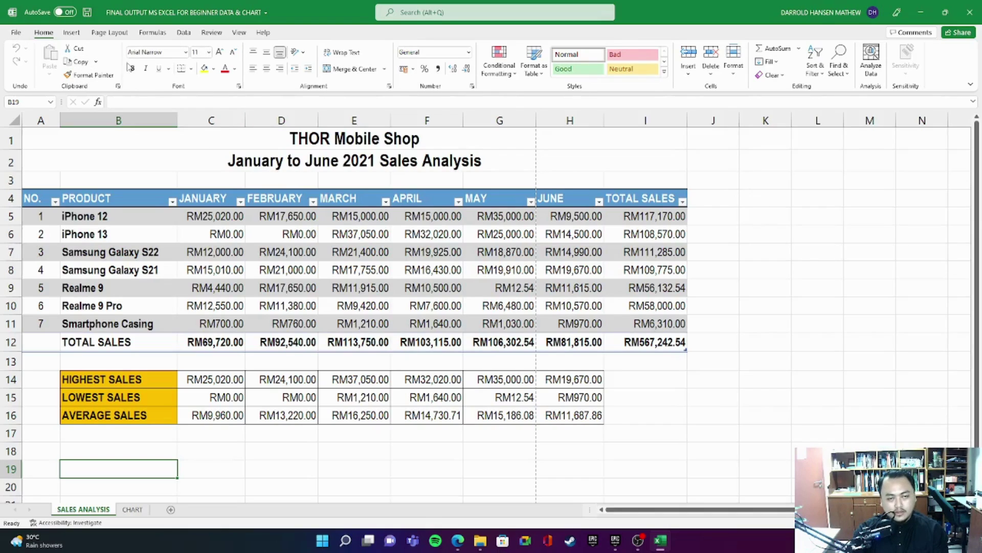
Step: Open the print preview and print settings for the SALES ANALYSIS sheet
left_click(16, 32)
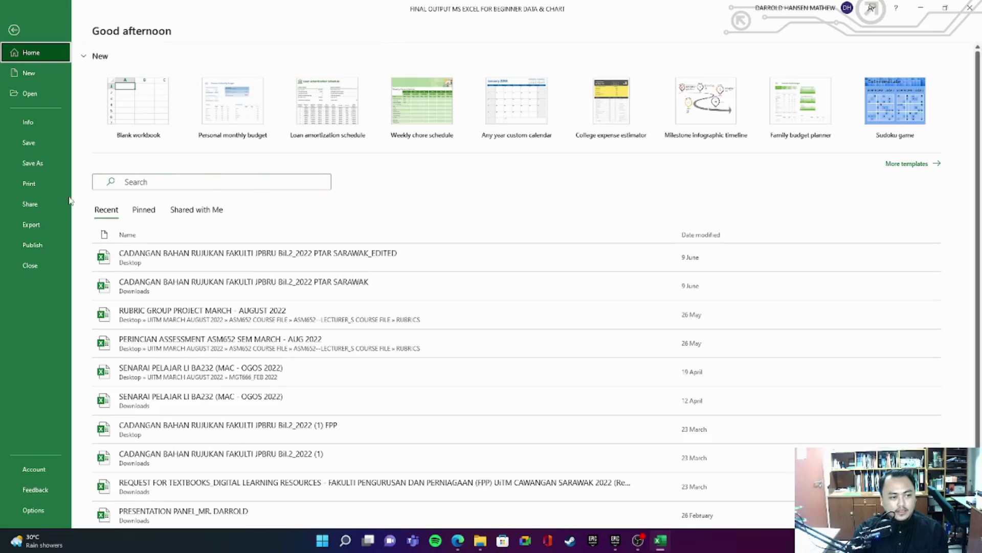
left_click(47, 184)
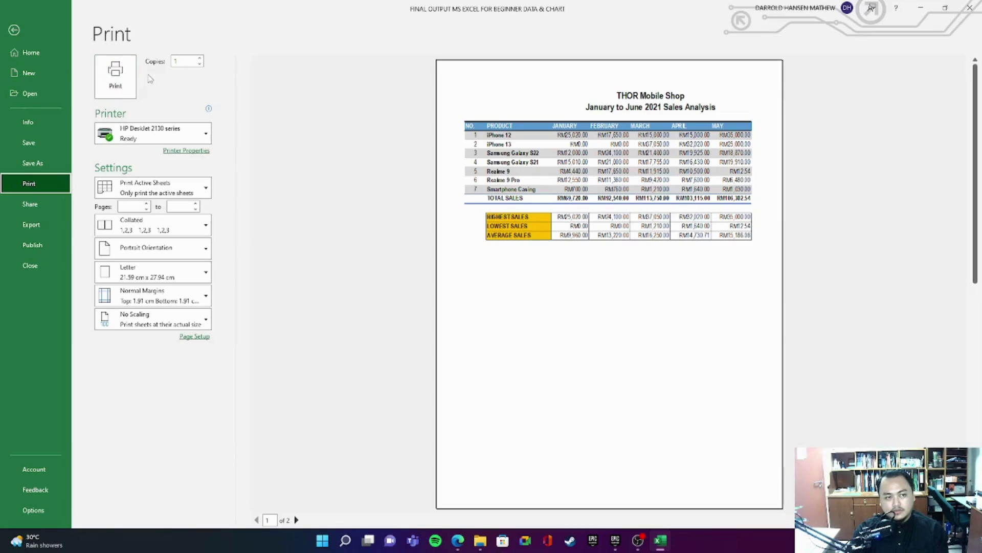
Step: Try a higher number of print copies and return it to 1
left_click(200, 58)
left_click(200, 58)
left_click(201, 59)
left_click(200, 66)
left_click(201, 66)
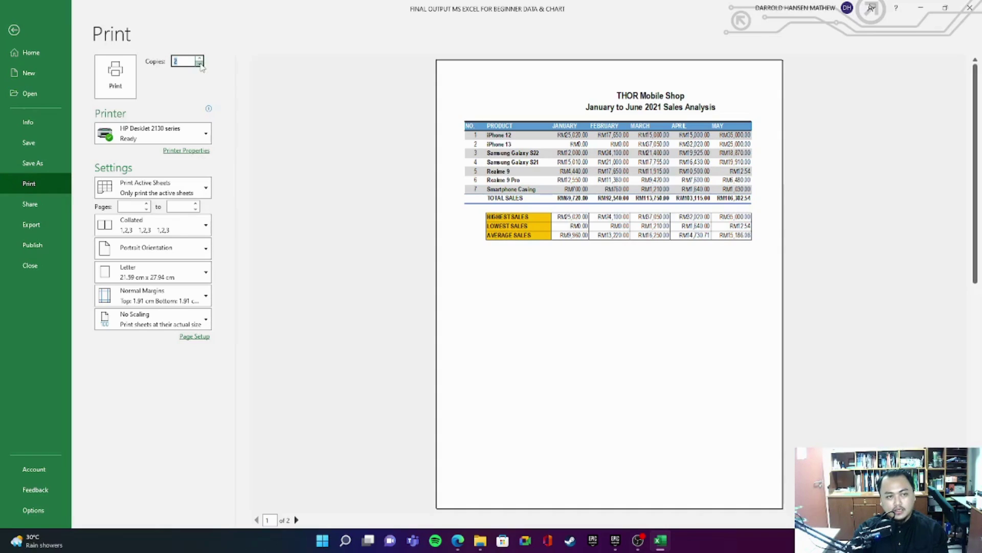
left_click(201, 64)
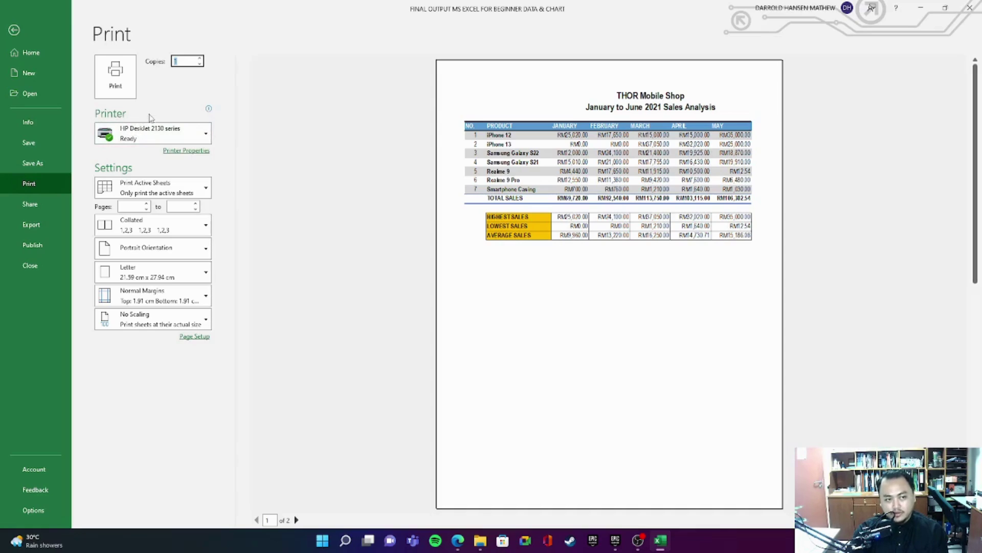
Step: Examine the list of available printers, including the HP DeskJet 2130 series, without switching to another printer
mouse_move(176, 120)
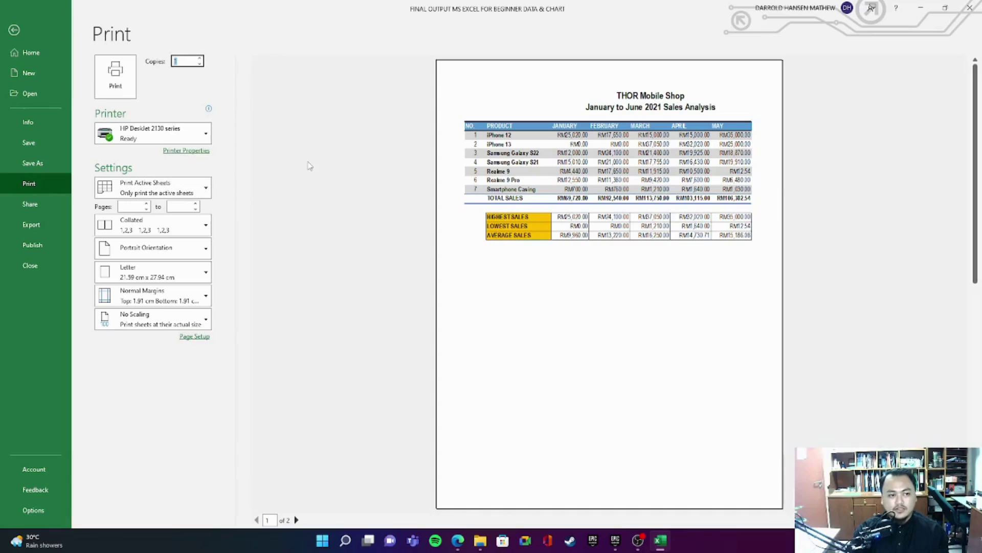
left_click(203, 136)
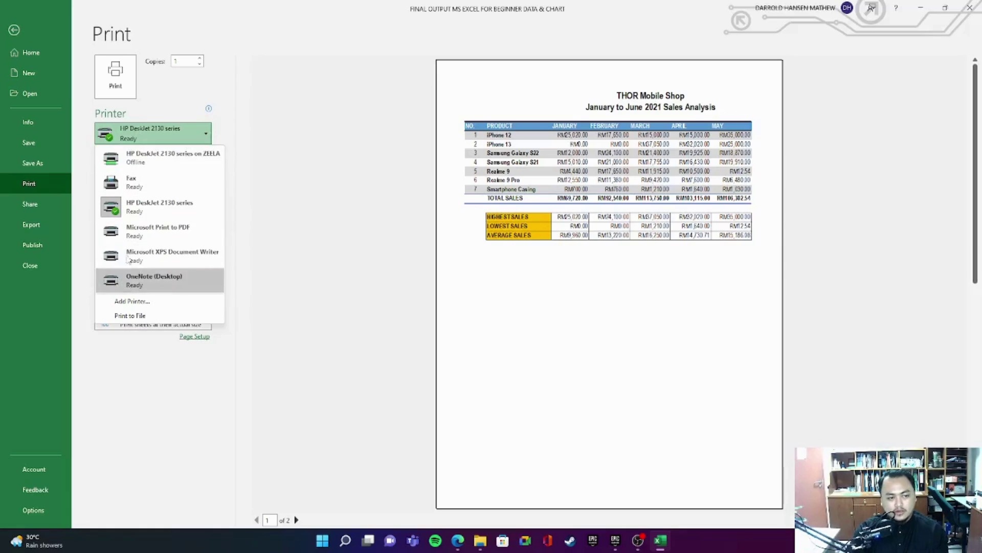
left_click(286, 132)
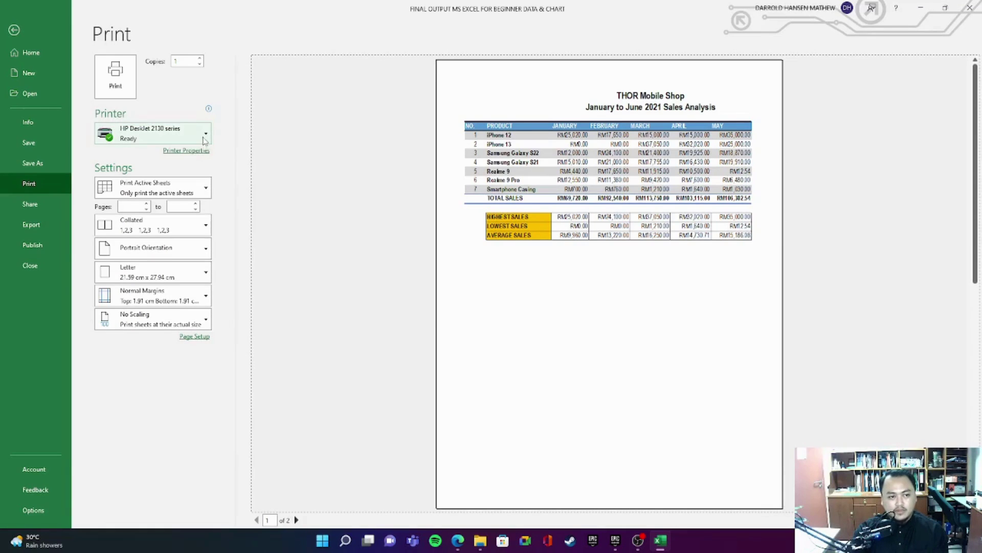
left_click(206, 140)
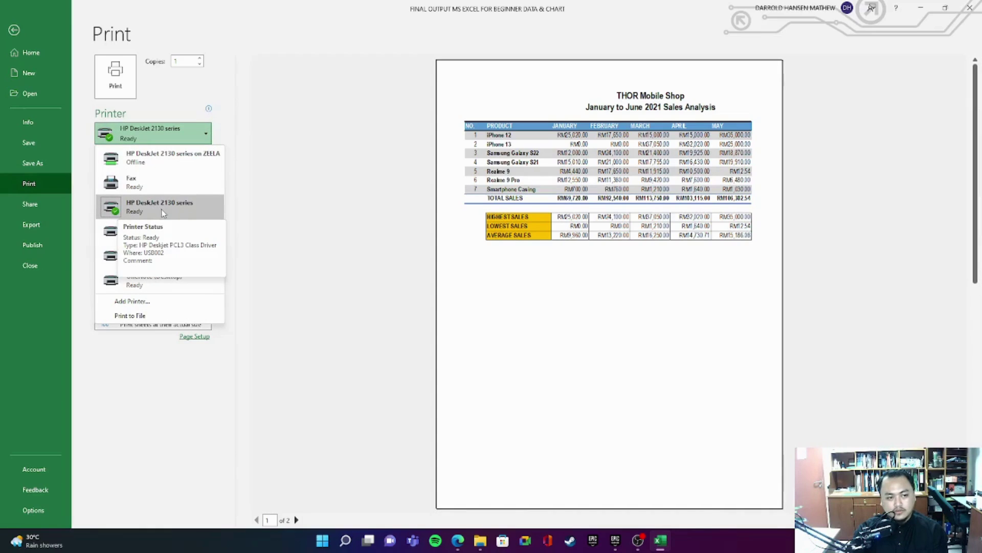
left_click(270, 120)
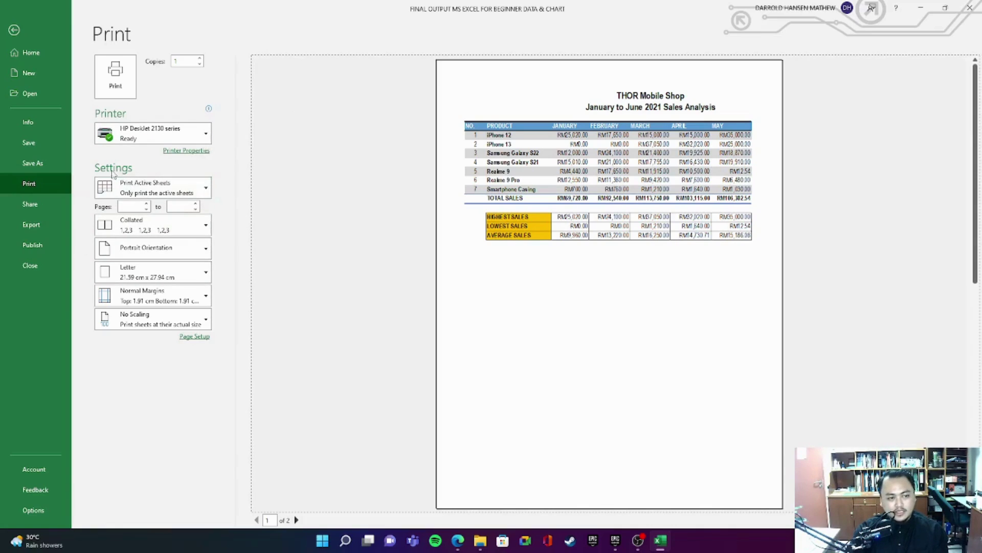
Step: Examine the print settings for what to print, collation and page orientation, keeping active sheets, Collated and Portrait Orientation
left_click(178, 191)
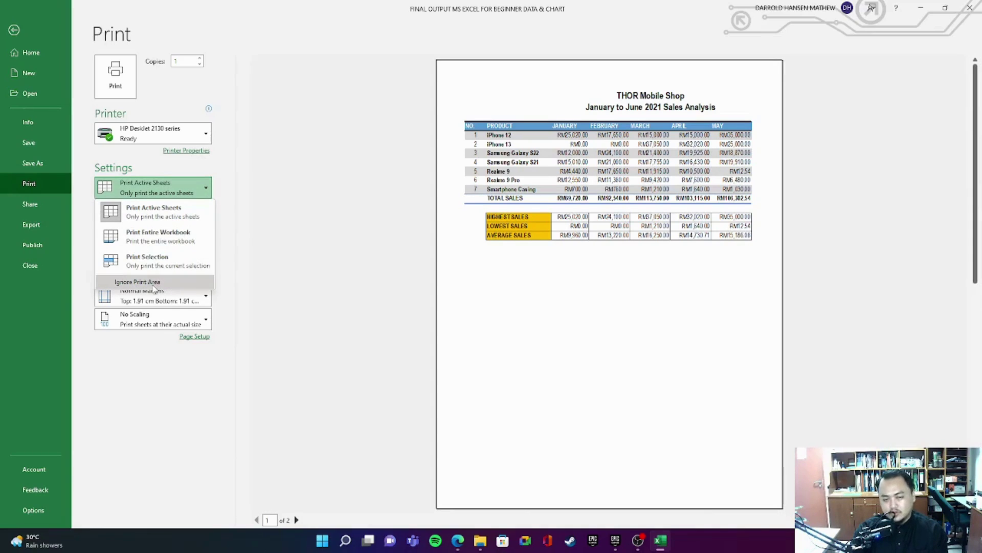
left_click(286, 172)
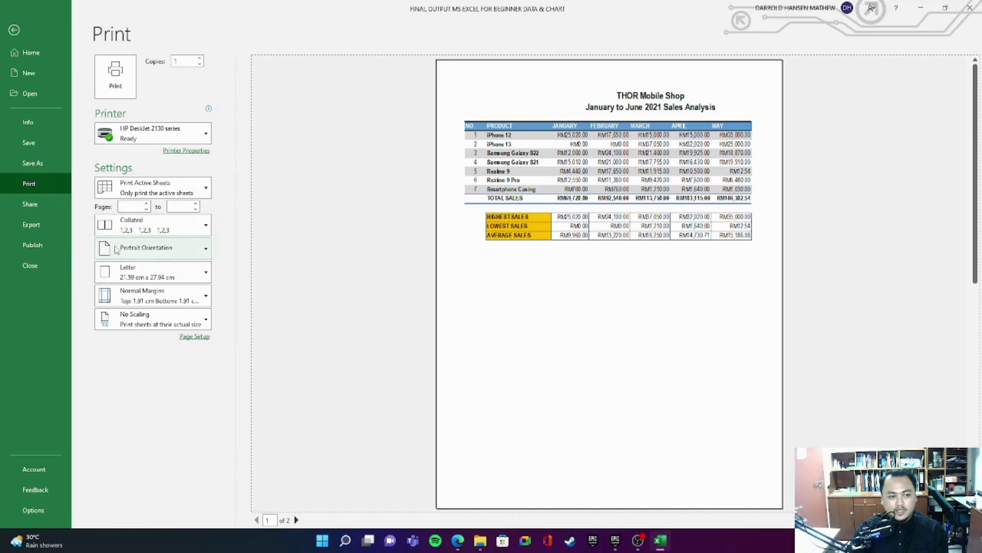
left_click(184, 232)
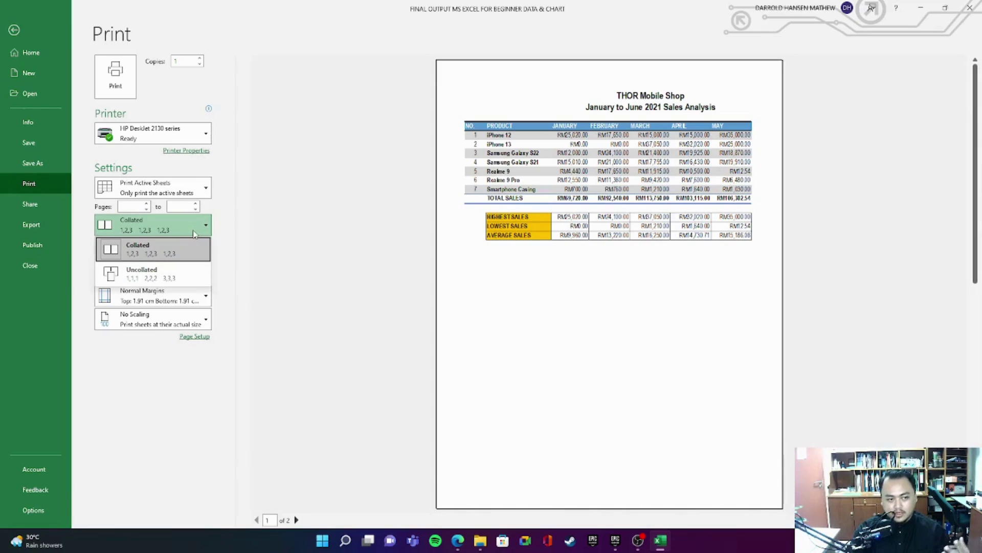
left_click(205, 250)
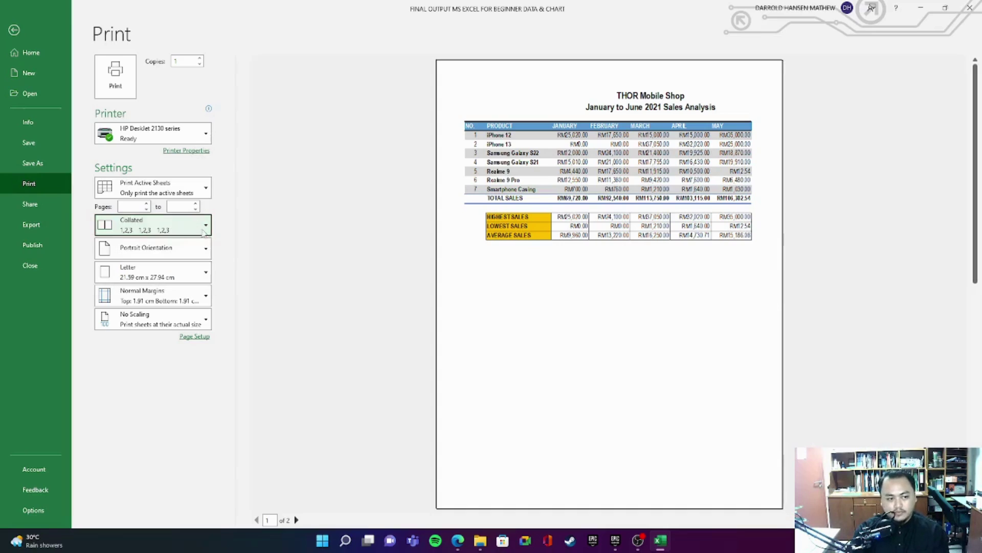
left_click(201, 254)
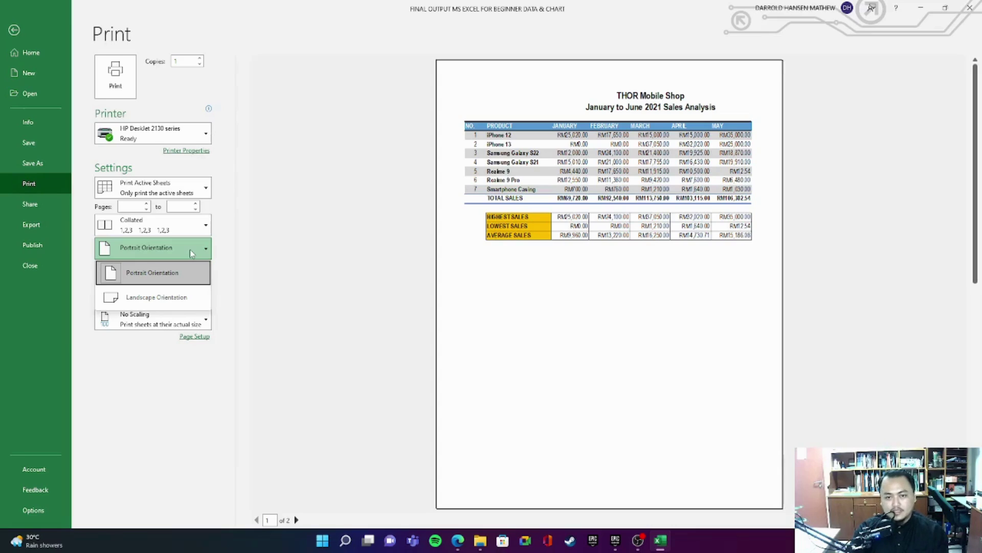
left_click(189, 250)
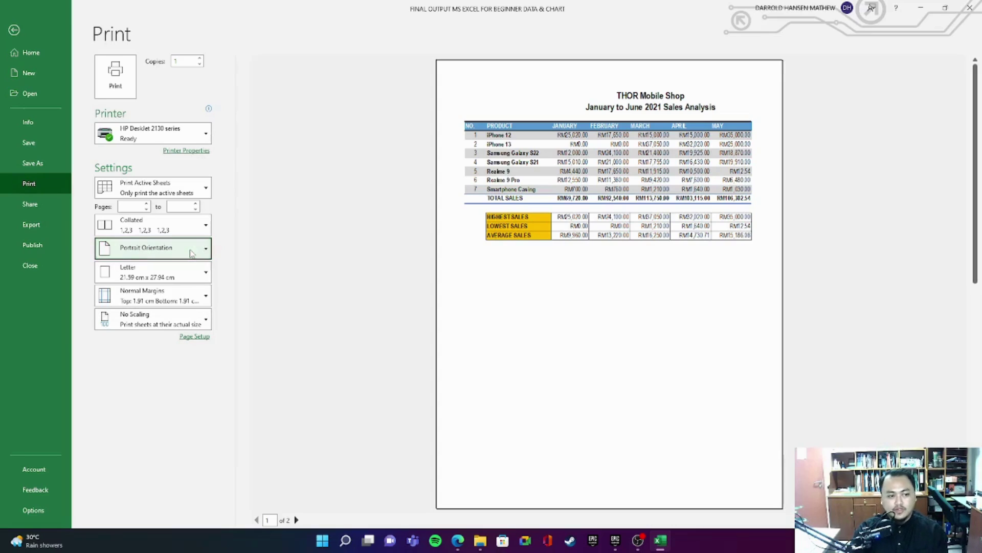
Step: Browse the available paper sizes for the printout and keep Letter
left_click(196, 281)
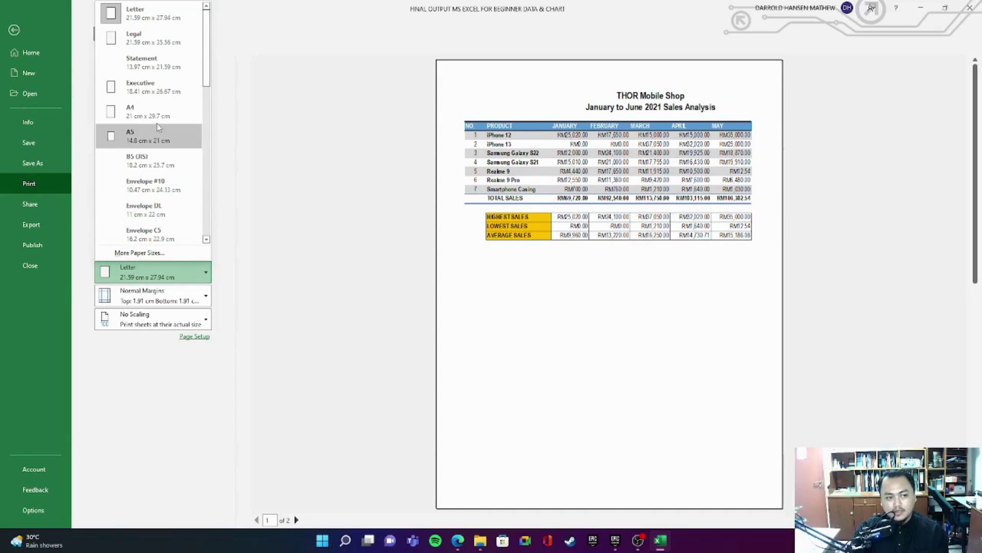
scroll(164, 77, "down", 5)
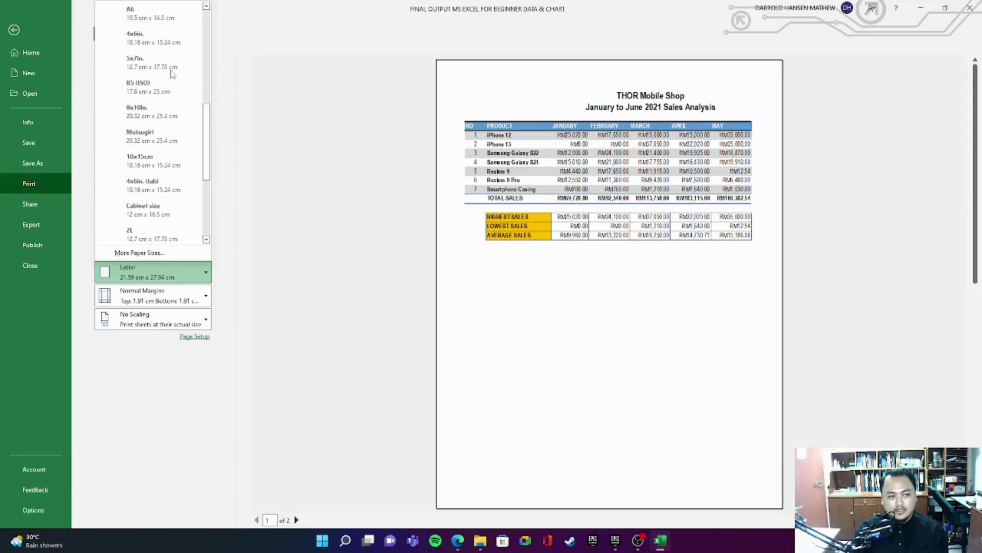
scroll(173, 133, "up", 3)
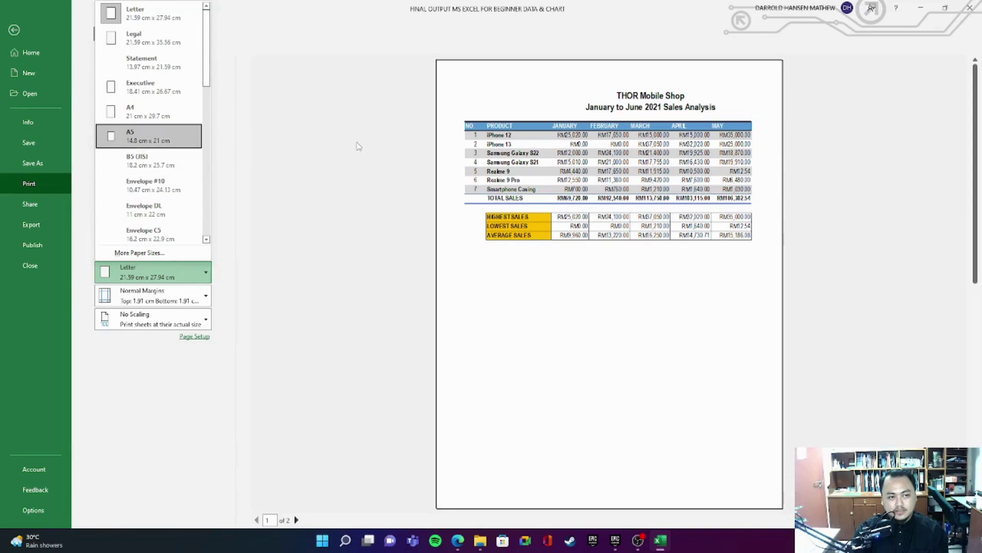
left_click(301, 164)
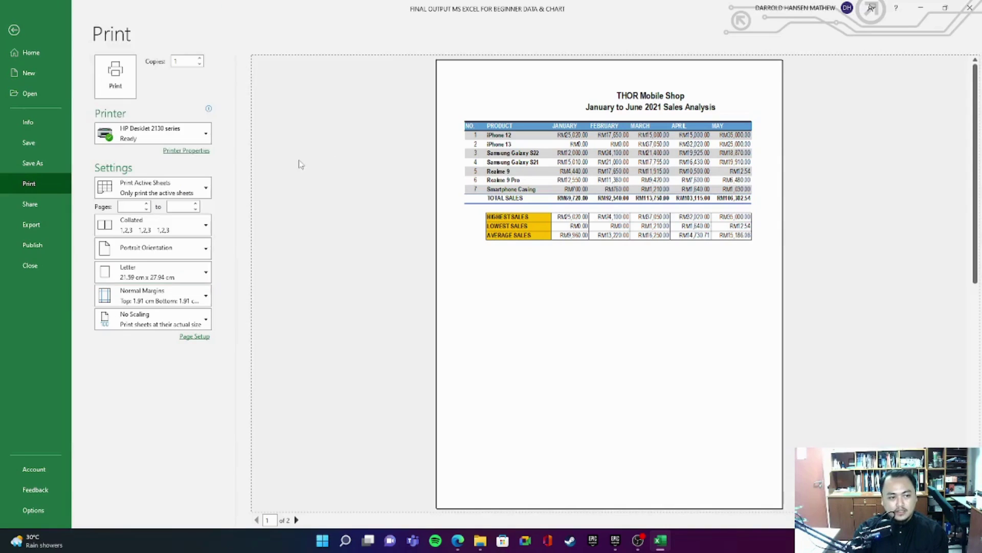
Step: Examine the margin presets and the custom margin settings in Page Setup, leaving them without changes
left_click(184, 300)
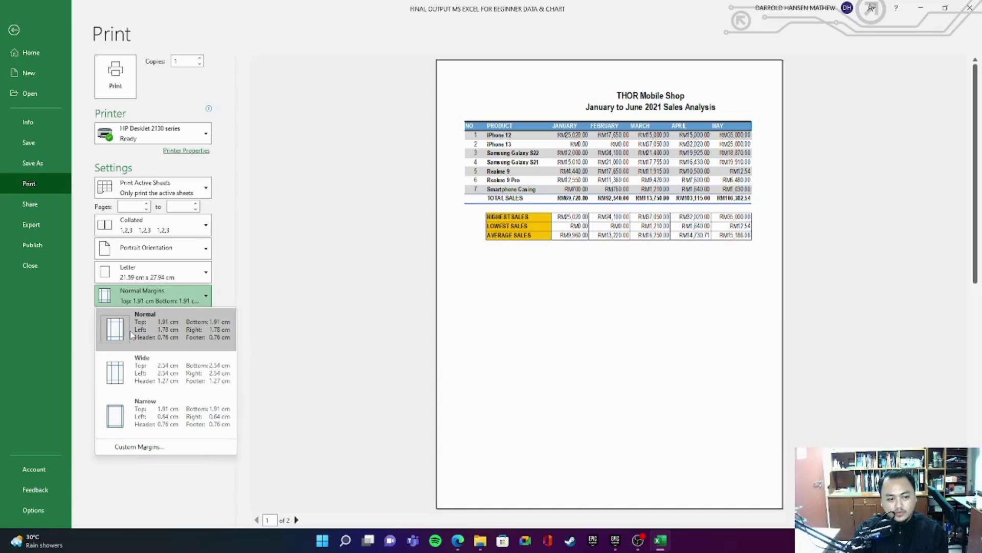
left_click(139, 446)
left_click_drag(387, 199, 373, 97)
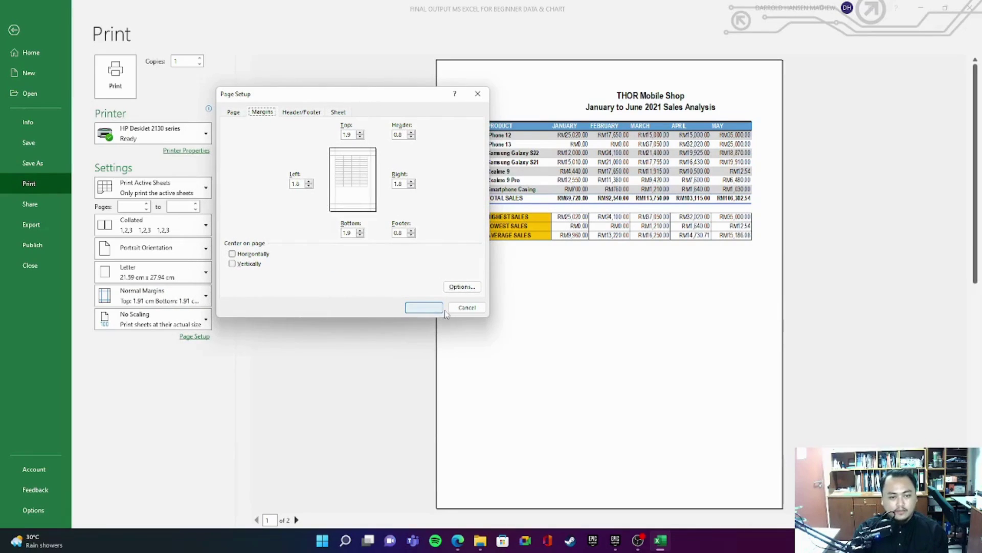
left_click(466, 306)
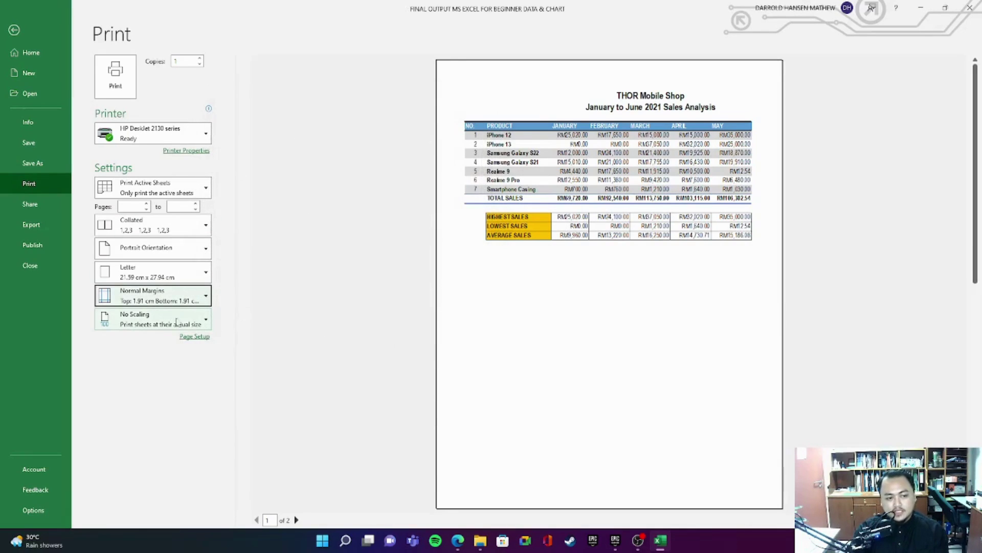
Step: Examine the scaling options for the printout, keep No Scaling, and return to the worksheet
left_click(199, 321)
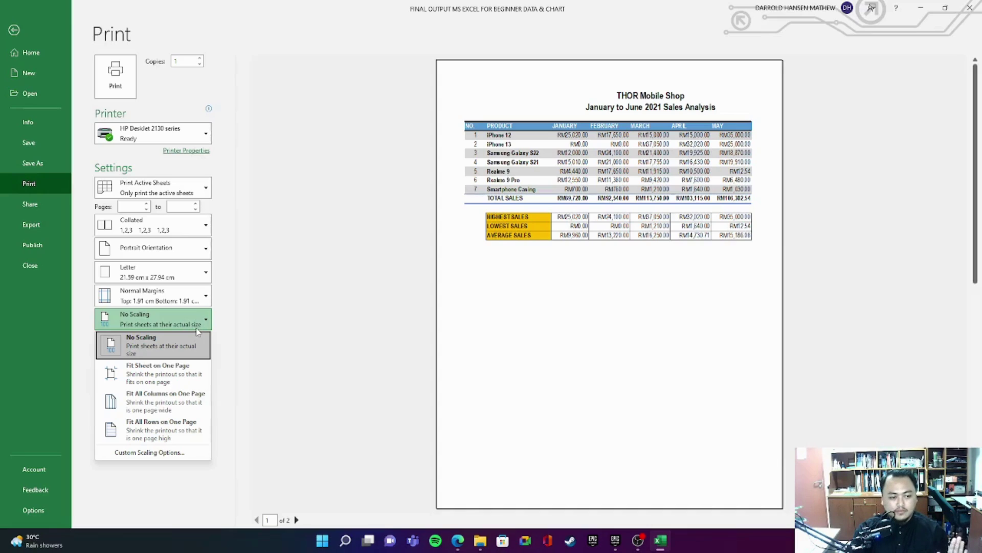
left_click(266, 294)
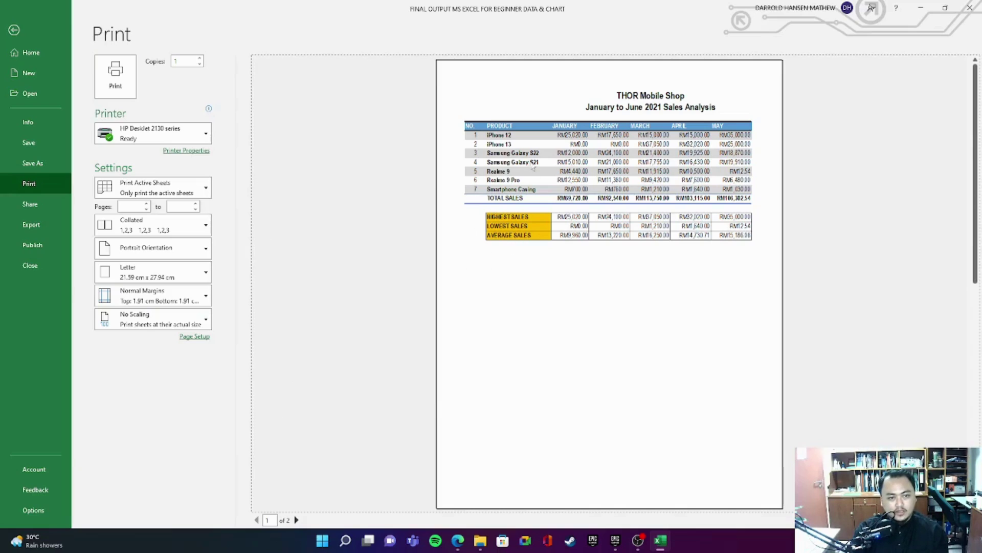
left_click(22, 34)
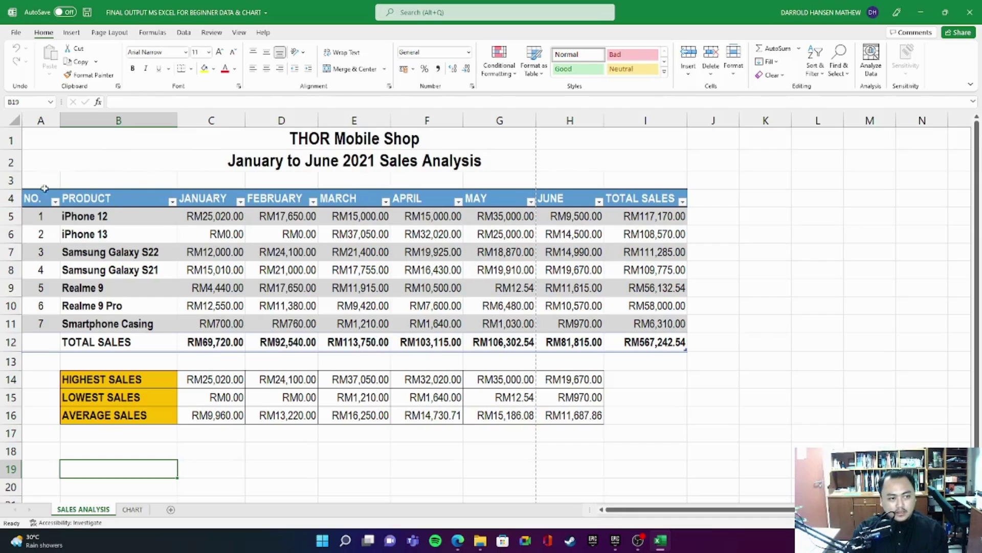
Step: Examine the sales table's column headings from NO. to TOTAL SALES and the highest, lowest and average sales rows
left_click(27, 198)
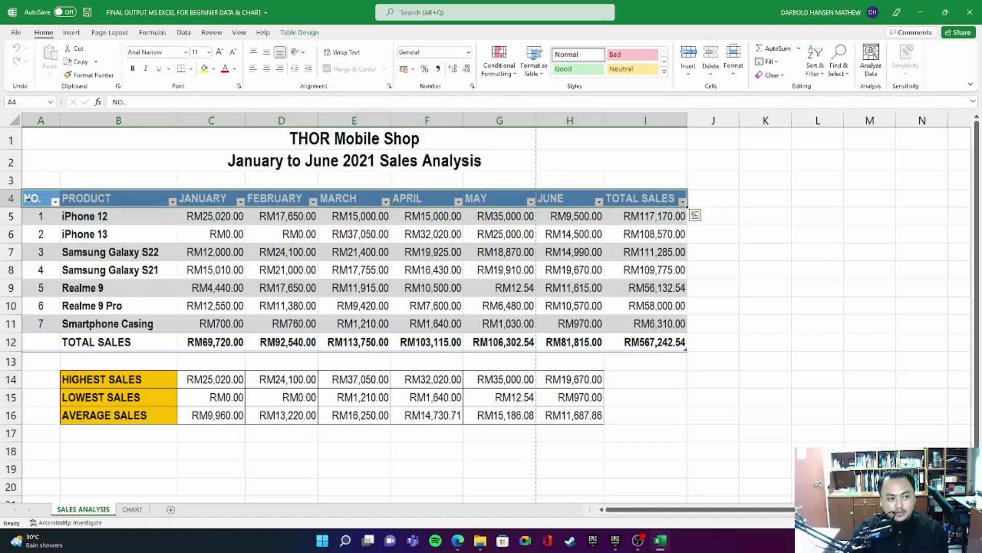
left_click(113, 202)
left_click(222, 199)
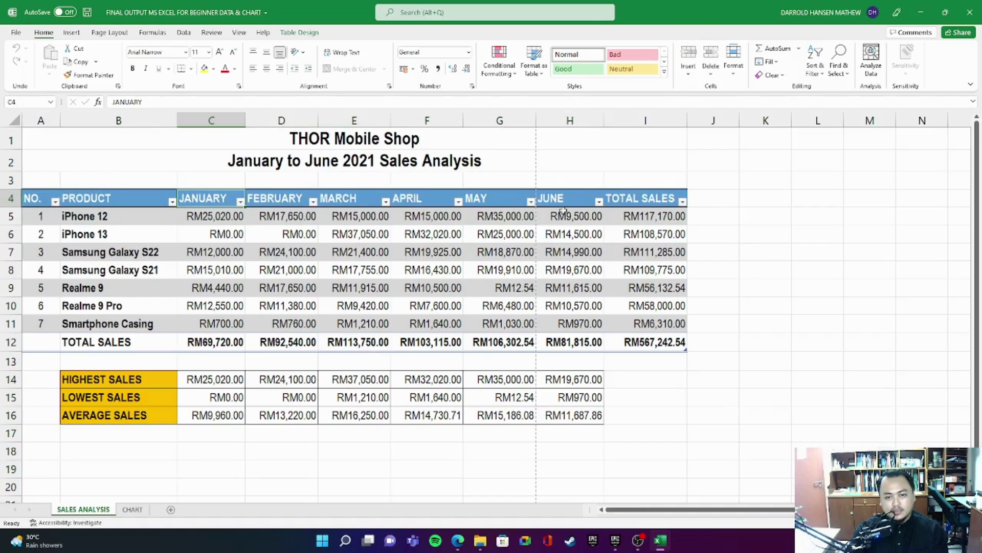
left_click(568, 197)
left_click(641, 198)
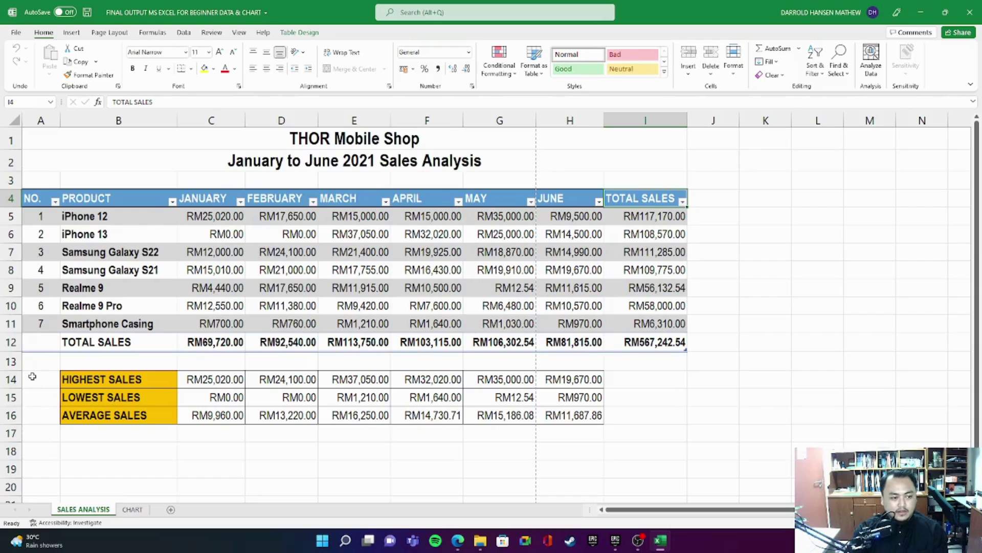
left_click_drag(43, 382, 684, 426)
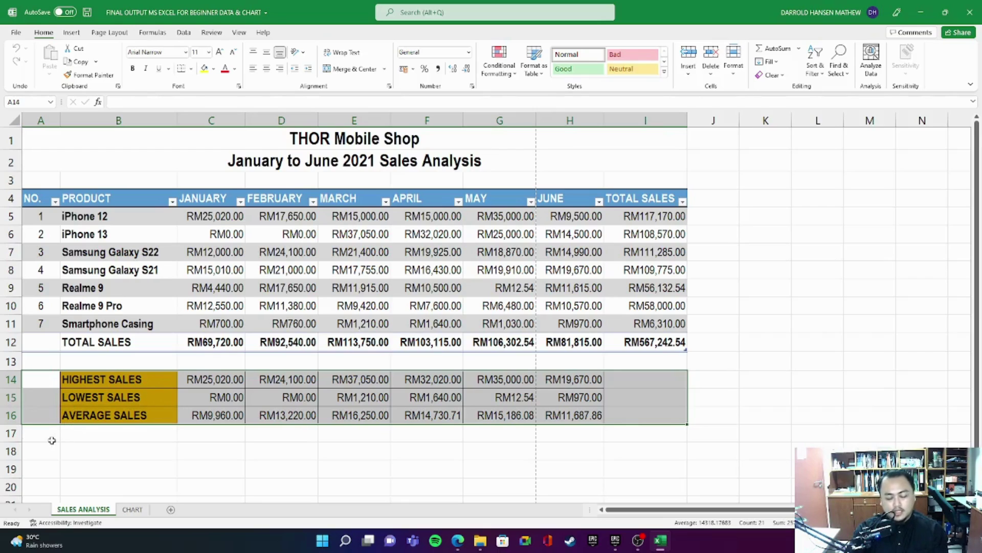
left_click(782, 283)
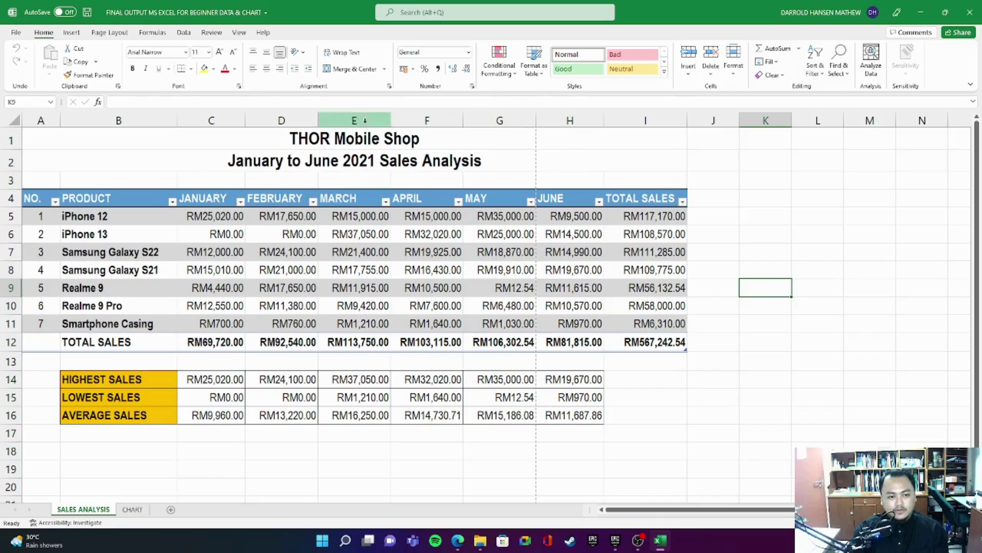
Step: Check the first page of the print preview against the worksheet's JUNE and TOTAL SALES columns
left_click(16, 32)
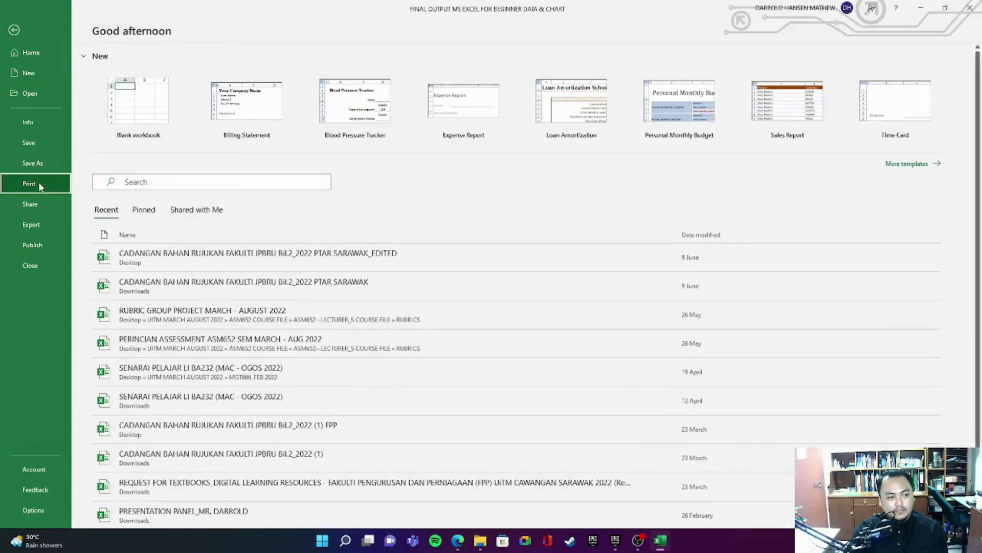
left_click(40, 185)
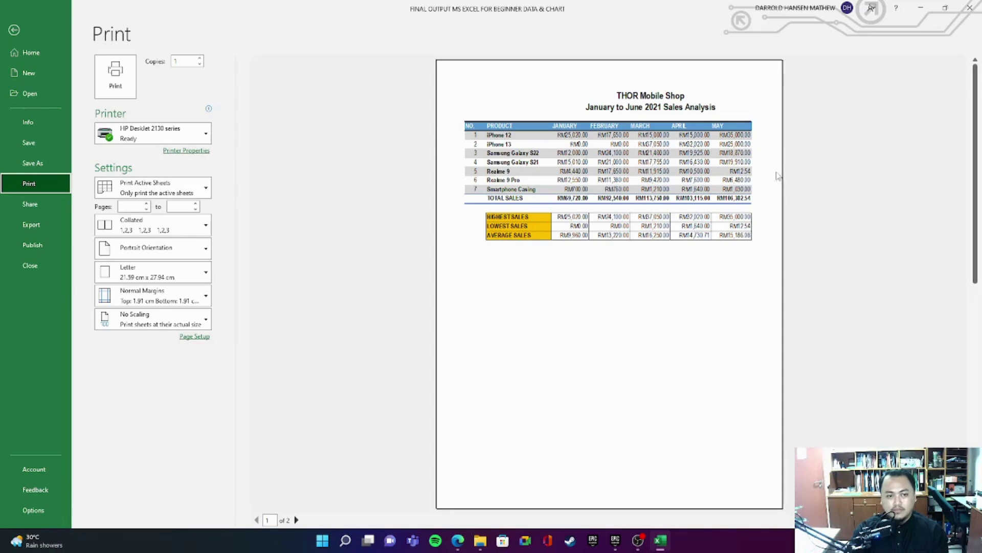
left_click(14, 30)
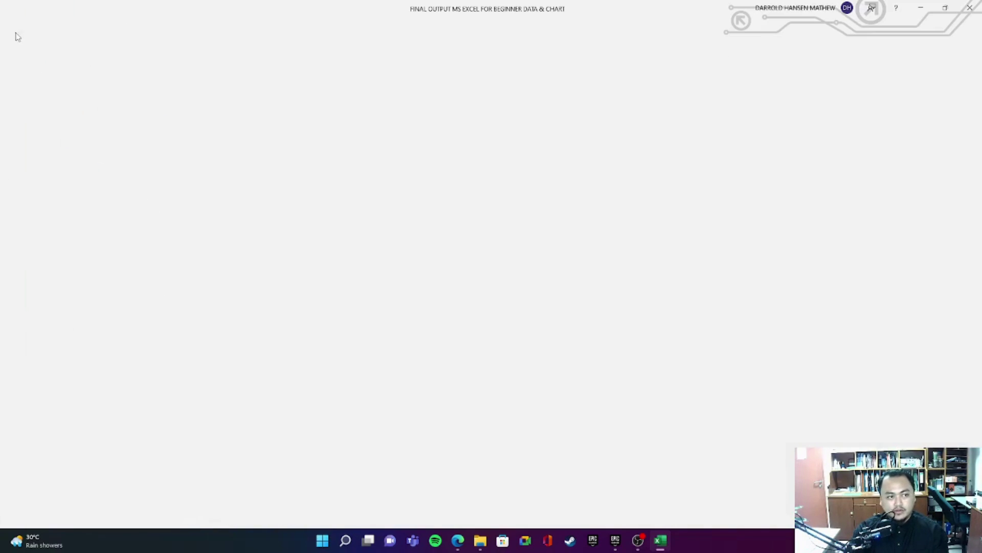
left_click_drag(563, 180, 678, 412)
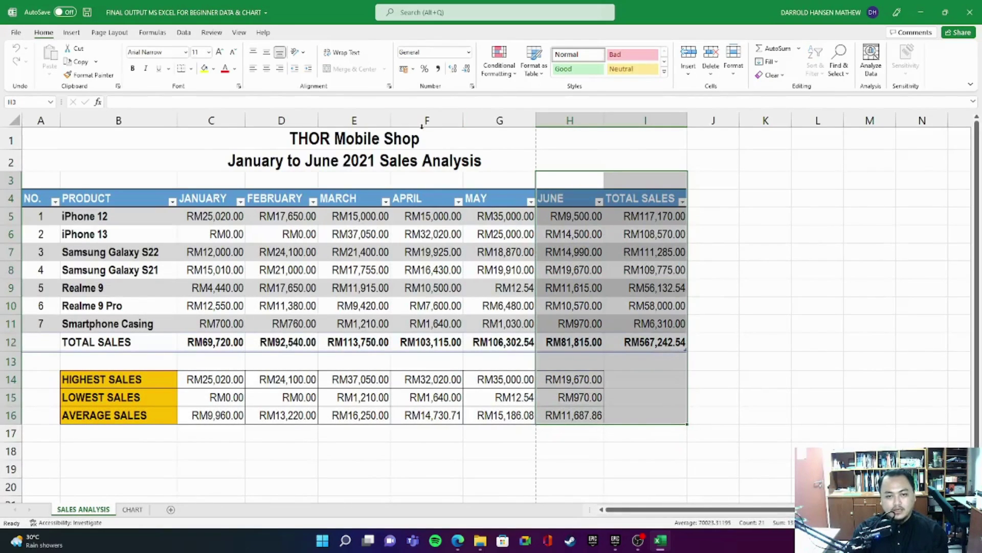
Step: Set the printout's scaling to Fit Sheet on One Page and its paper size to A4
left_click(16, 32)
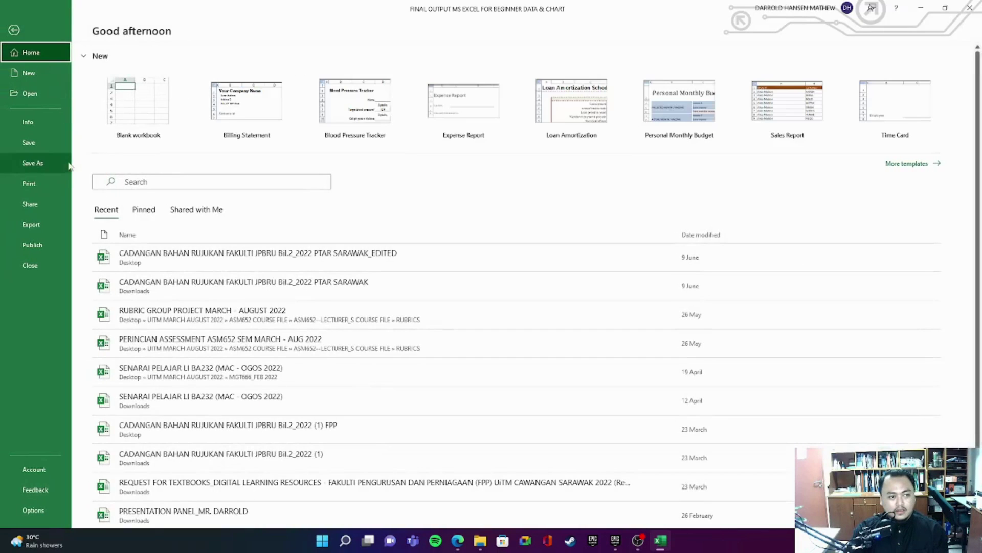
left_click(35, 186)
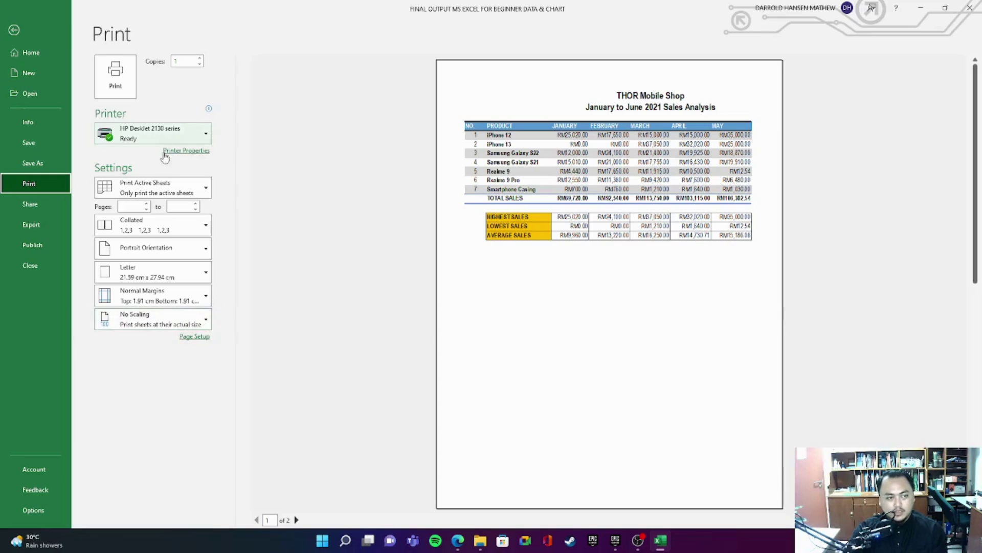
left_click(177, 322)
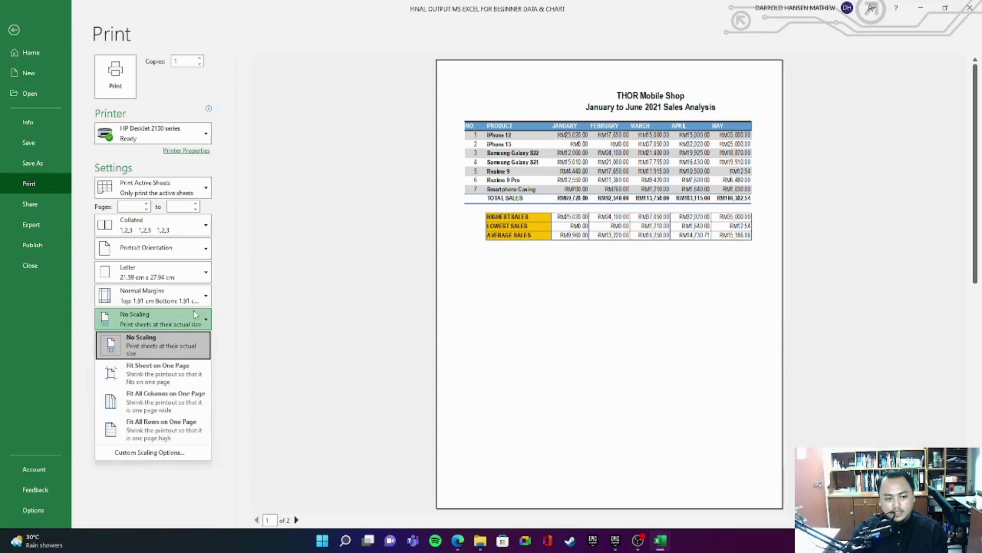
left_click(188, 374)
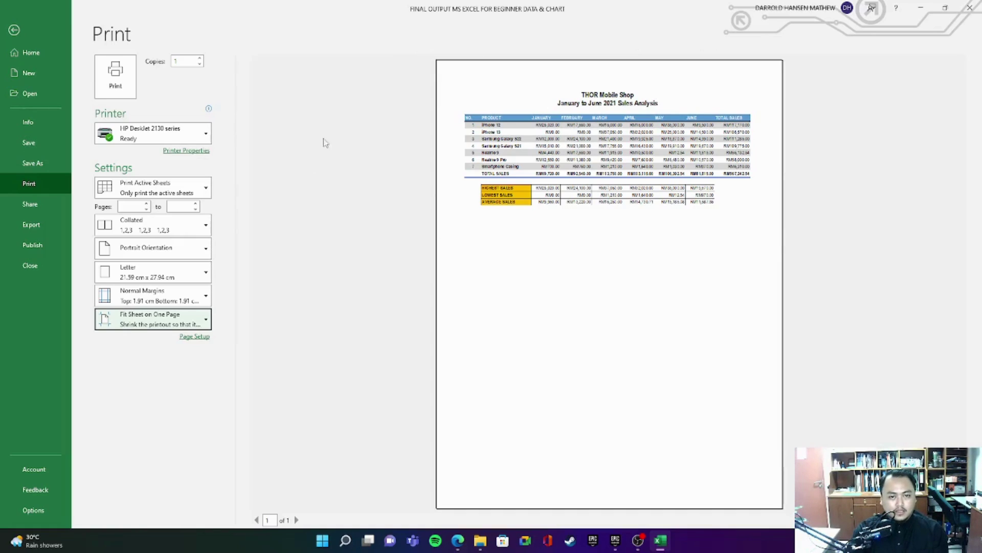
left_click(199, 280)
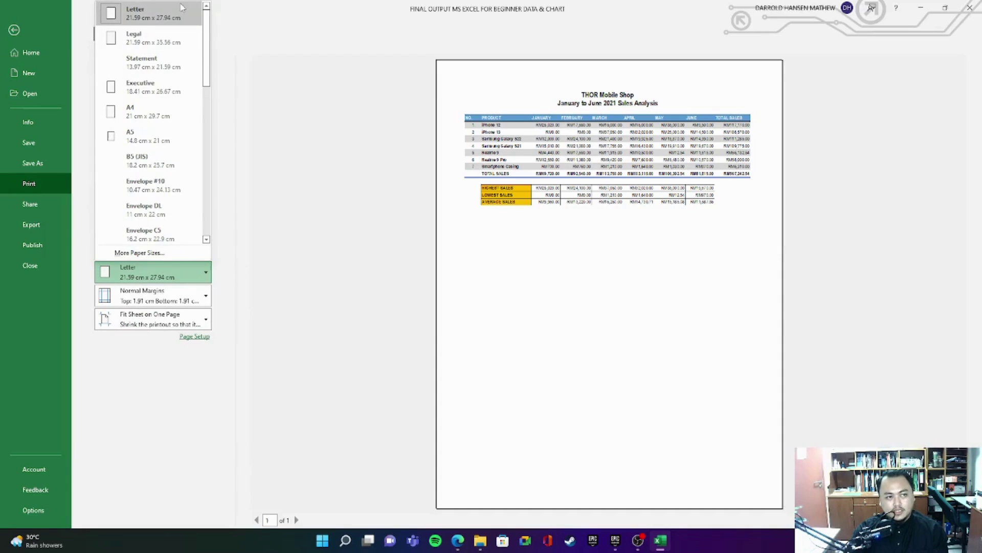
left_click(164, 117)
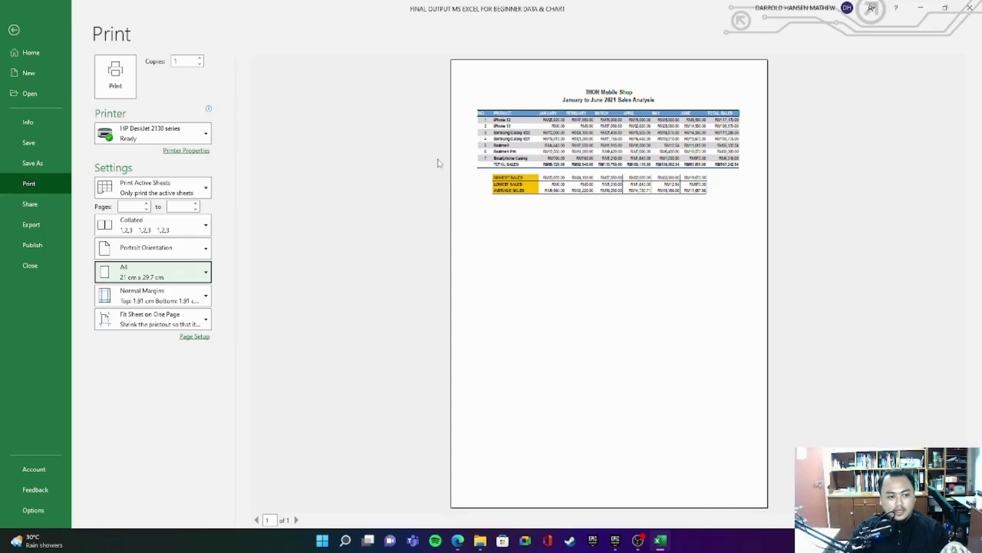
Step: Switch the printout to No Scaling for comparison and restore Fit Sheet on One Page
left_click(202, 325)
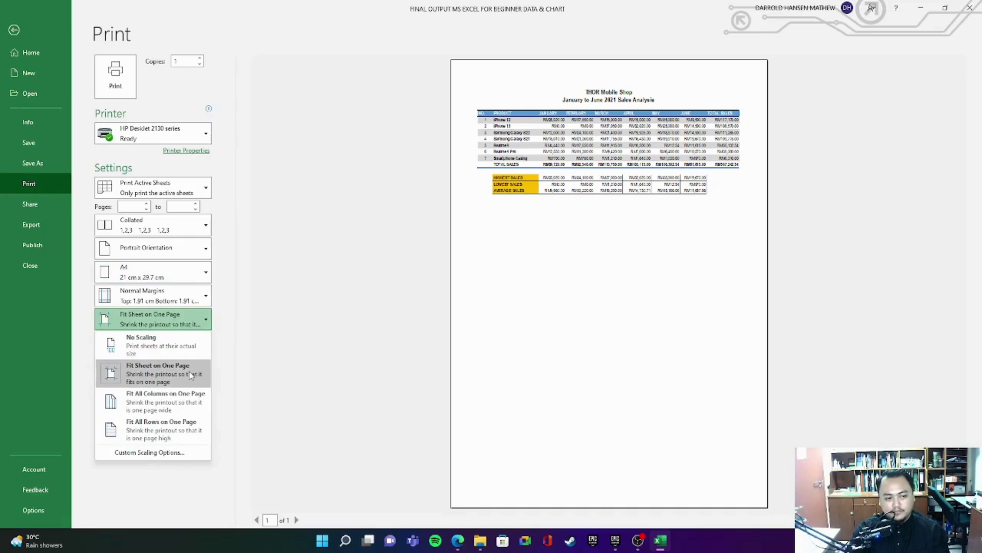
left_click(188, 348)
left_click(187, 324)
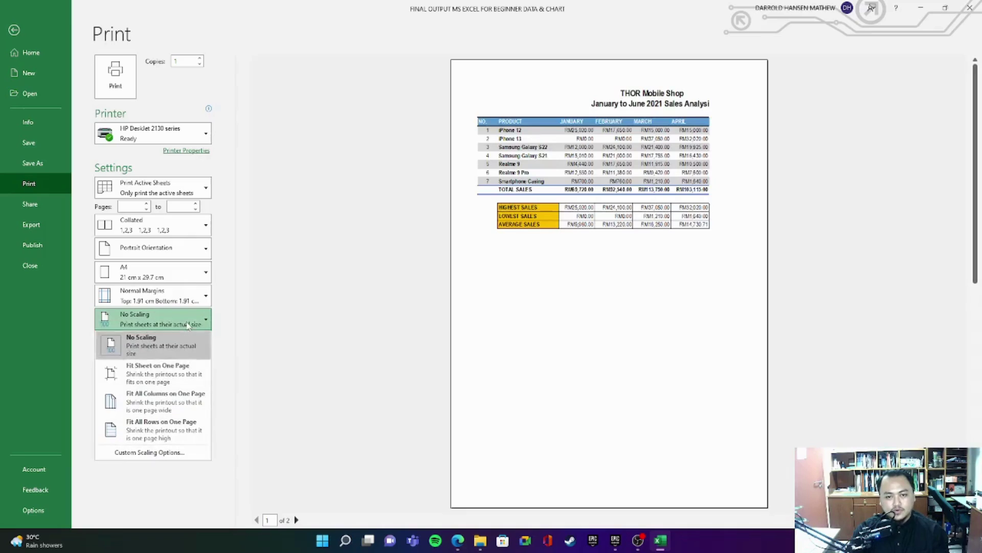
left_click(182, 375)
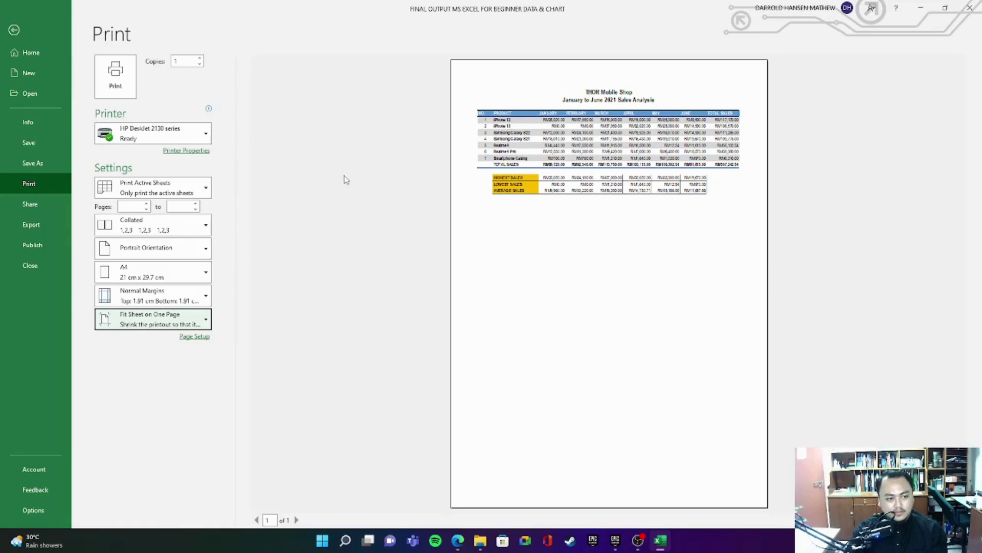
Step: Set the page orientation to Landscape Orientation and return to the worksheet
left_click(153, 249)
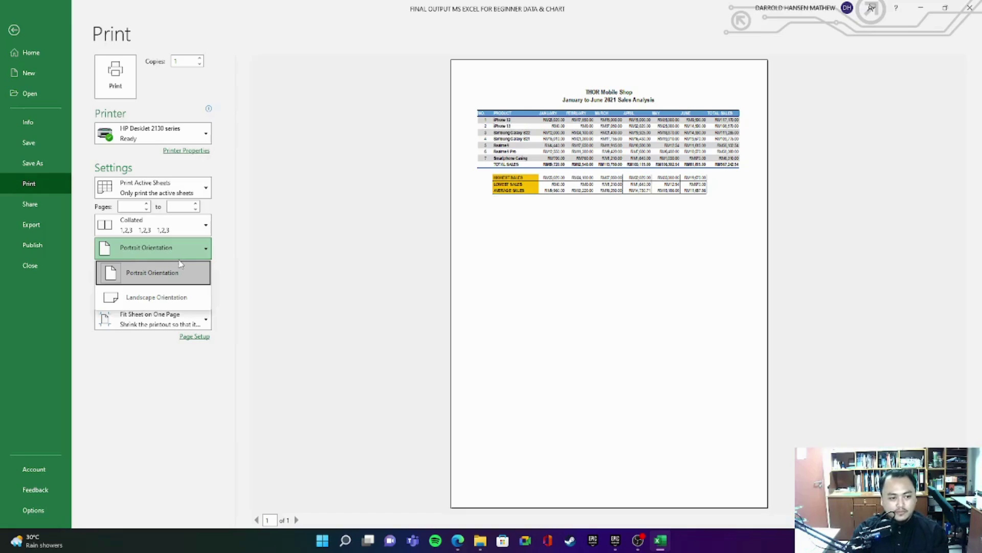
left_click(187, 298)
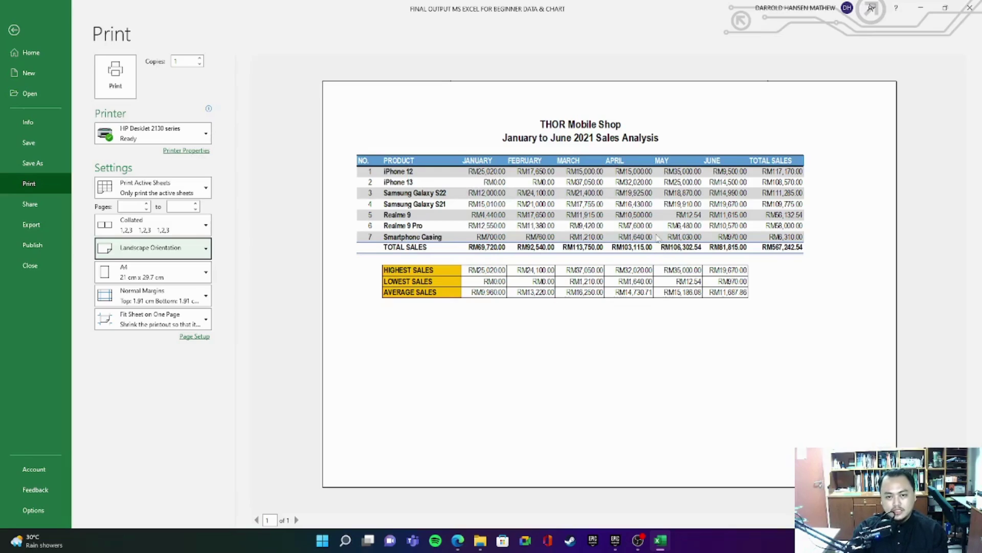
left_click(14, 30)
left_click(731, 185)
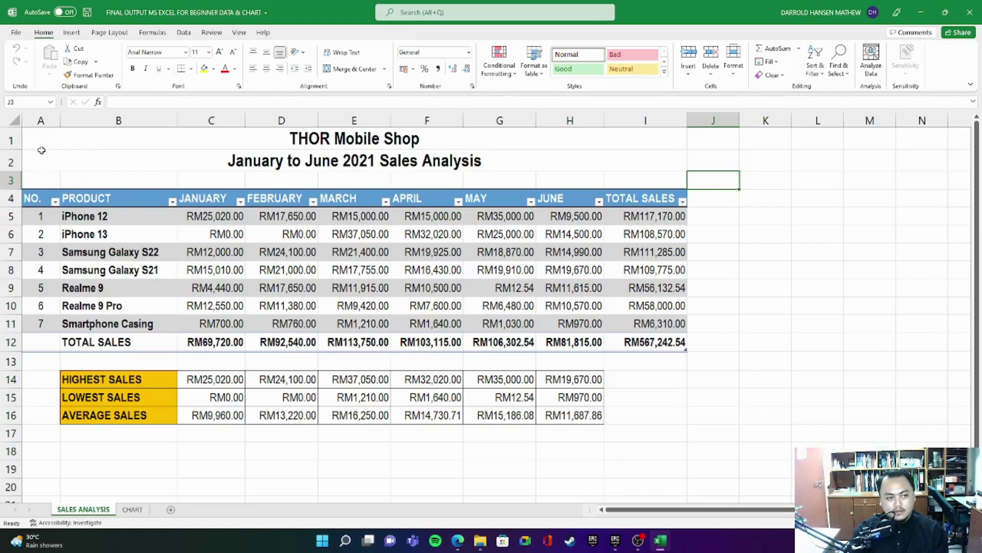
Step: Examine which part of the sheet to print by highlighting the titled sales table and the summary rows separately
left_click_drag(35, 139, 683, 342)
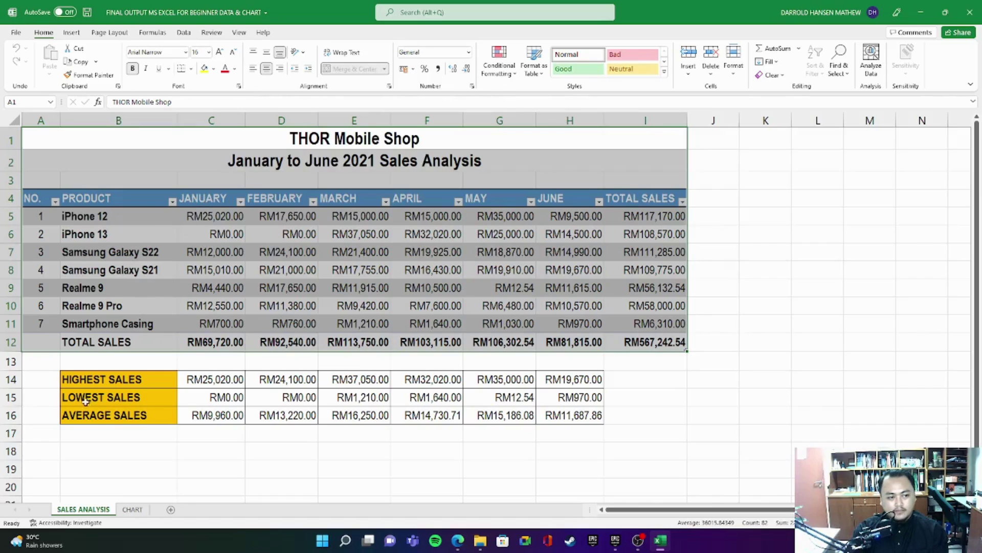
left_click_drag(37, 375, 677, 416)
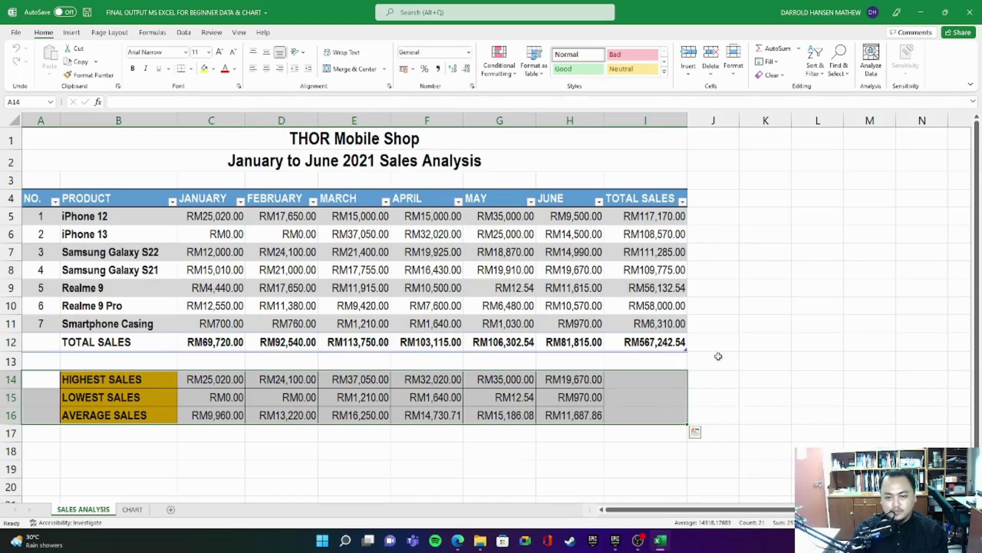
left_click_drag(45, 134, 653, 342)
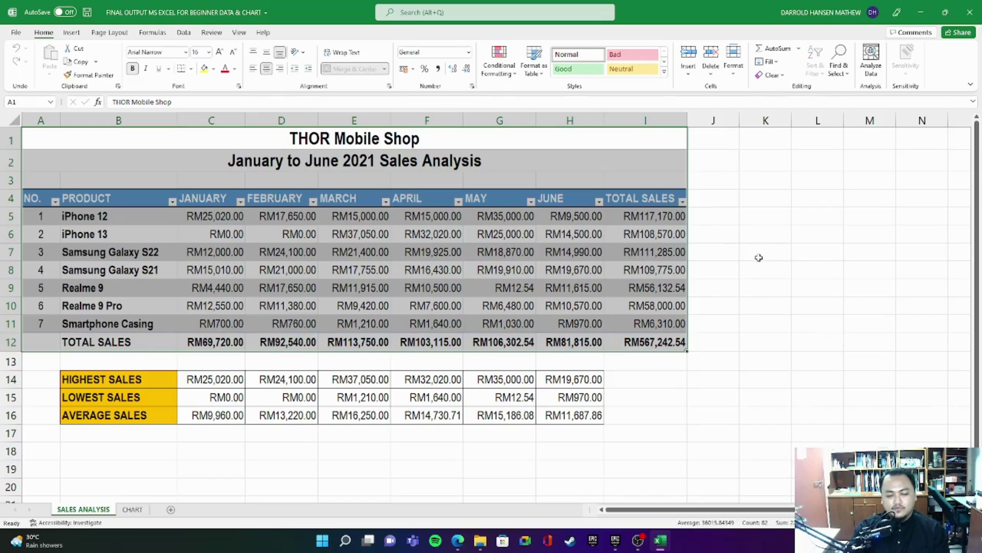
left_click(811, 267)
left_click_drag(33, 139, 676, 348)
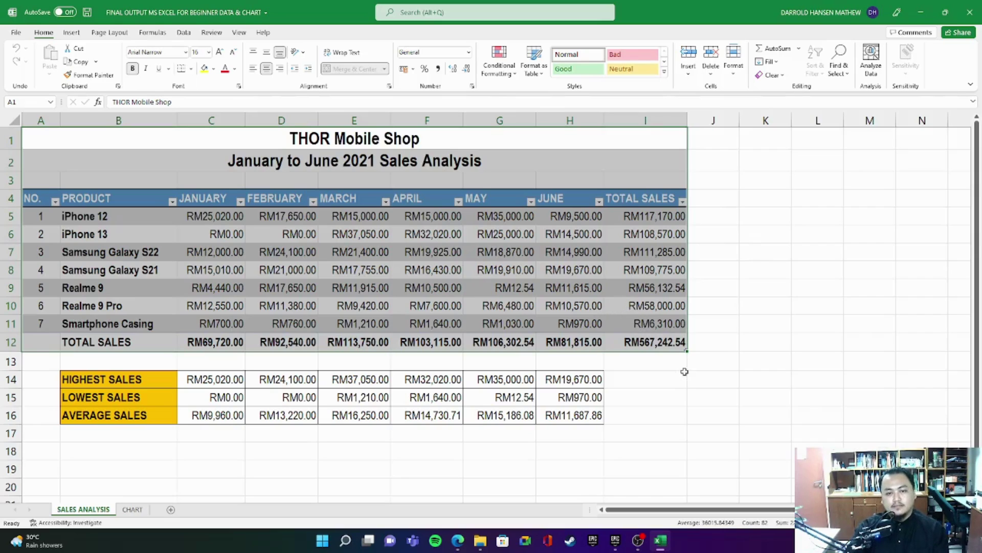
left_click(777, 258)
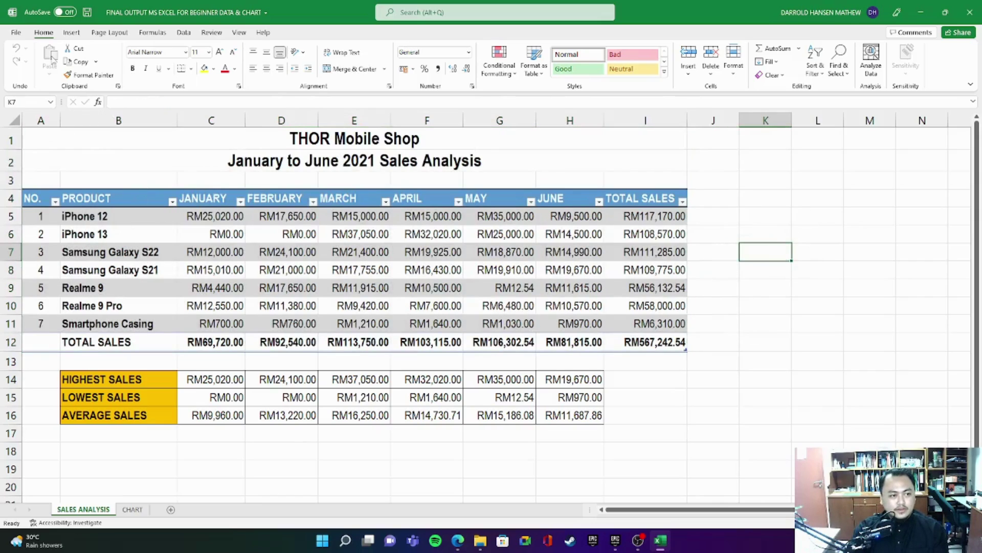
left_click_drag(42, 143, 676, 341)
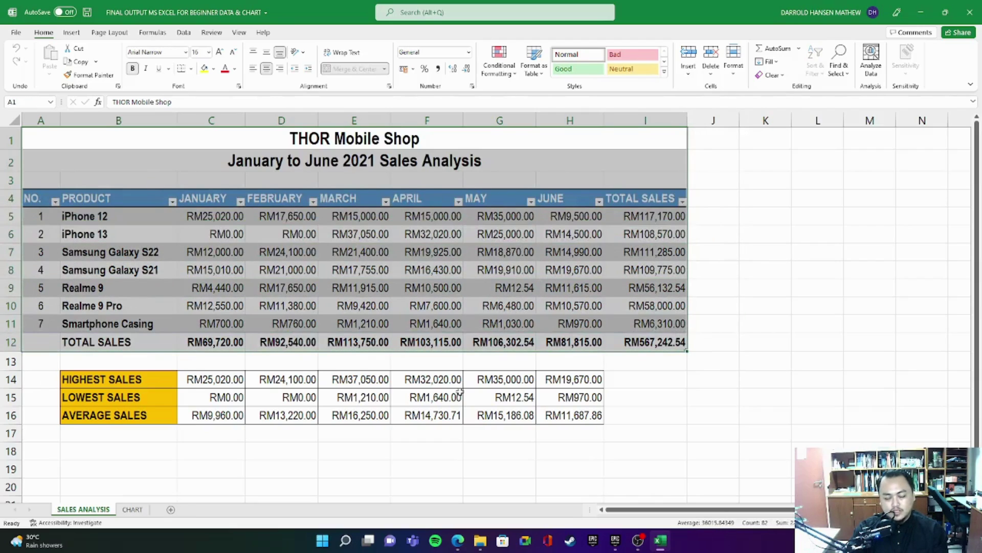
left_click_drag(32, 383, 612, 411)
left_click_drag(77, 139, 567, 341)
left_click(784, 215)
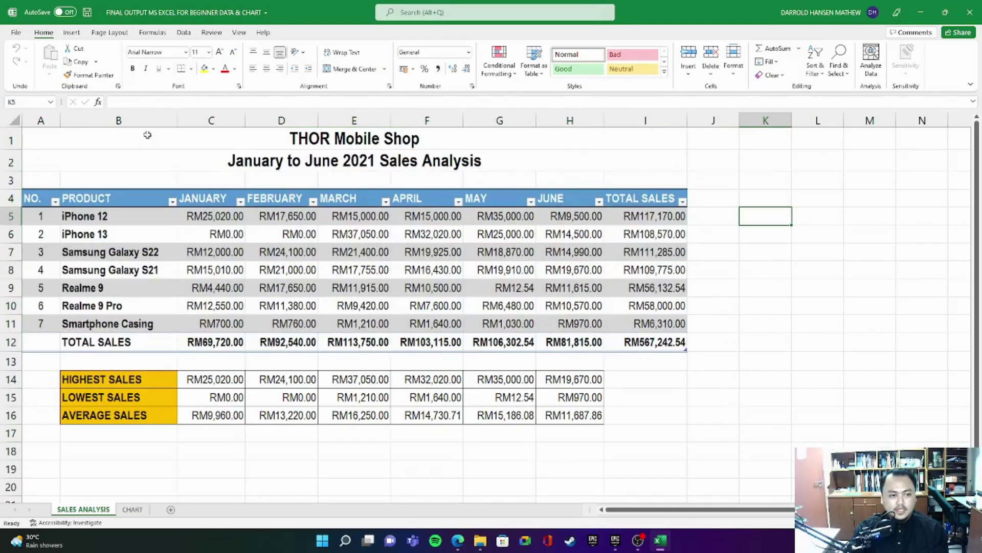
Step: Set the titled sales table, cells A1:I12, as the sheet's print area
mouse_move(35, 141)
left_mouse_down()
mouse_move(613, 162)
mouse_move(660, 203)
mouse_move(674, 350)
left_mouse_up()
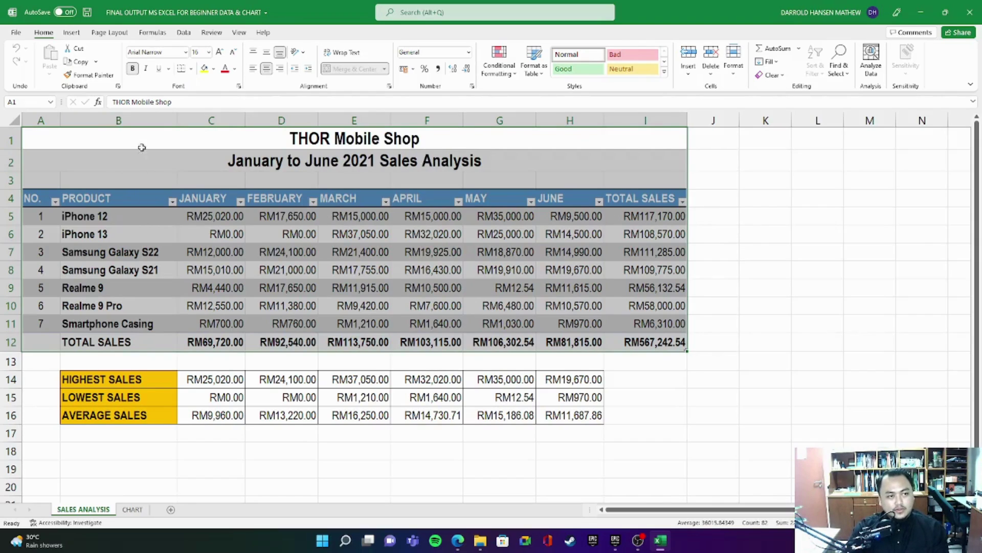
left_click(90, 34)
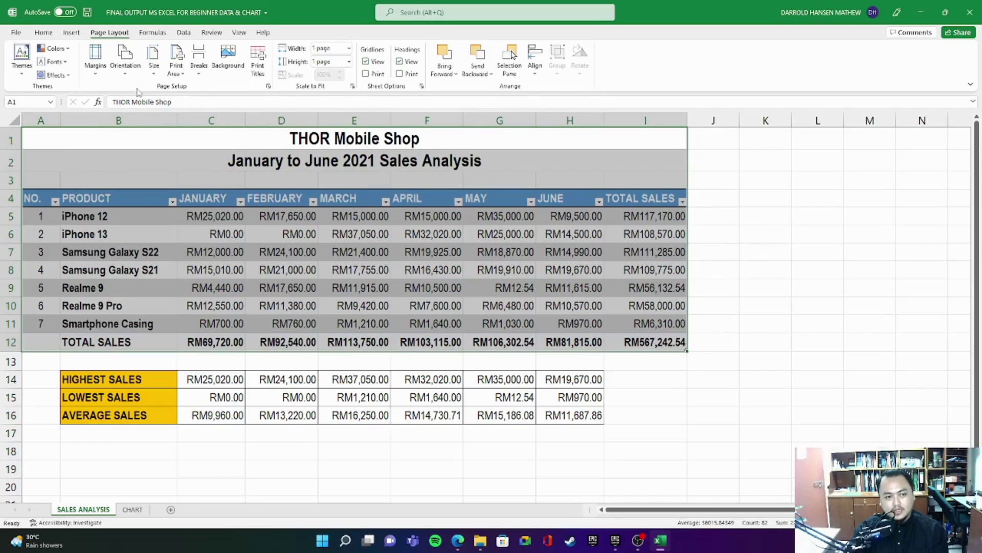
left_click(178, 74)
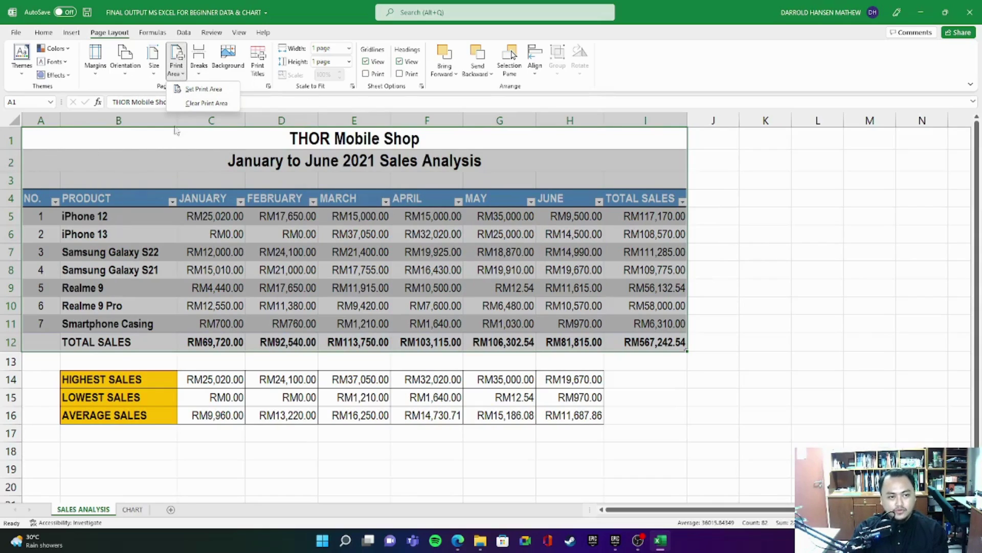
left_click(221, 91)
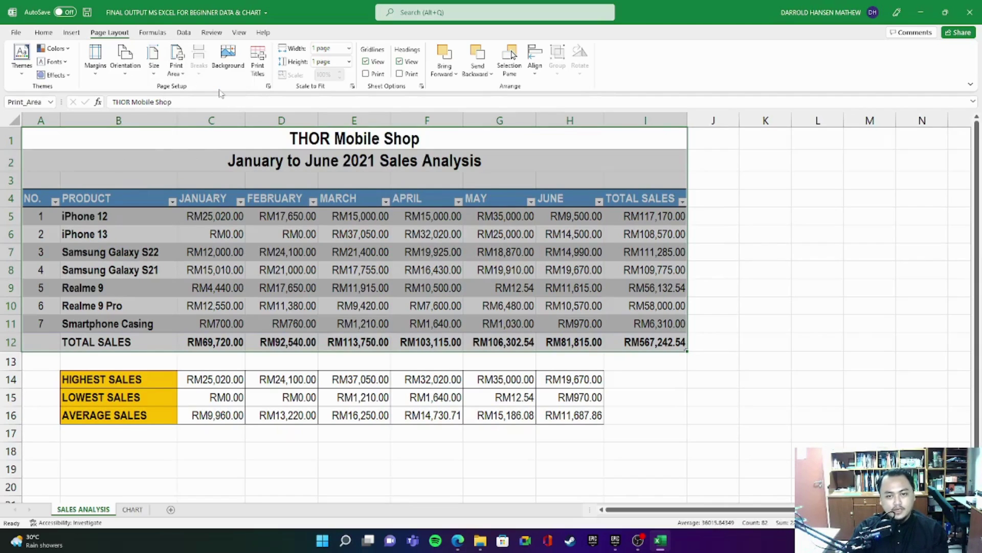
left_click(742, 212)
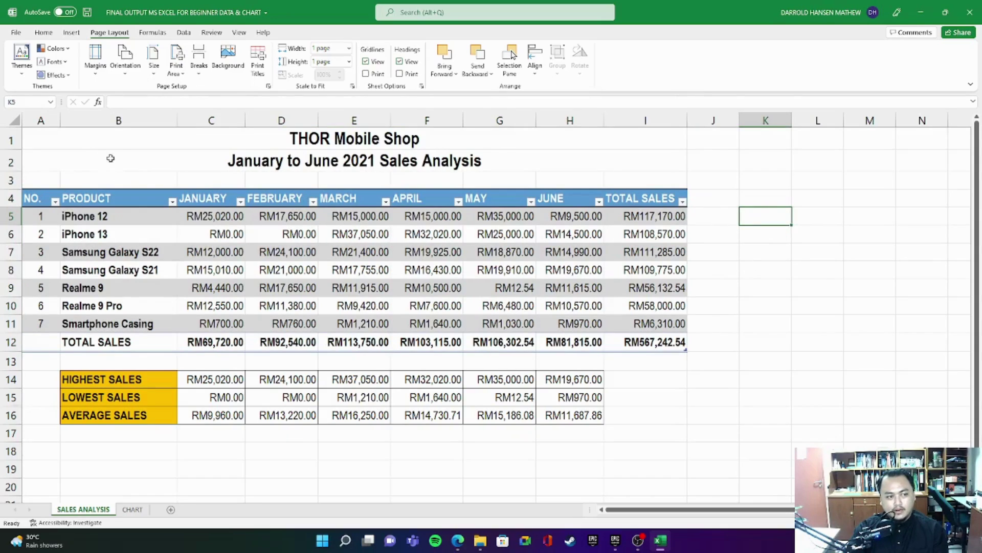
Step: Review the extent of the print area by highlighting the titled sales table, then clear the selection
left_click(61, 136)
left_click(478, 234)
left_click_drag(64, 137, 594, 340)
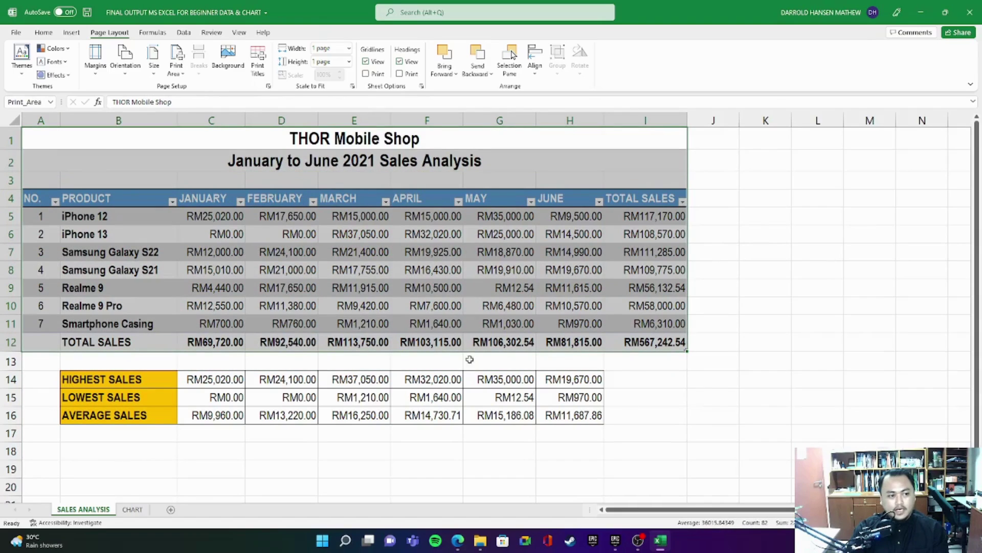
left_click(784, 203)
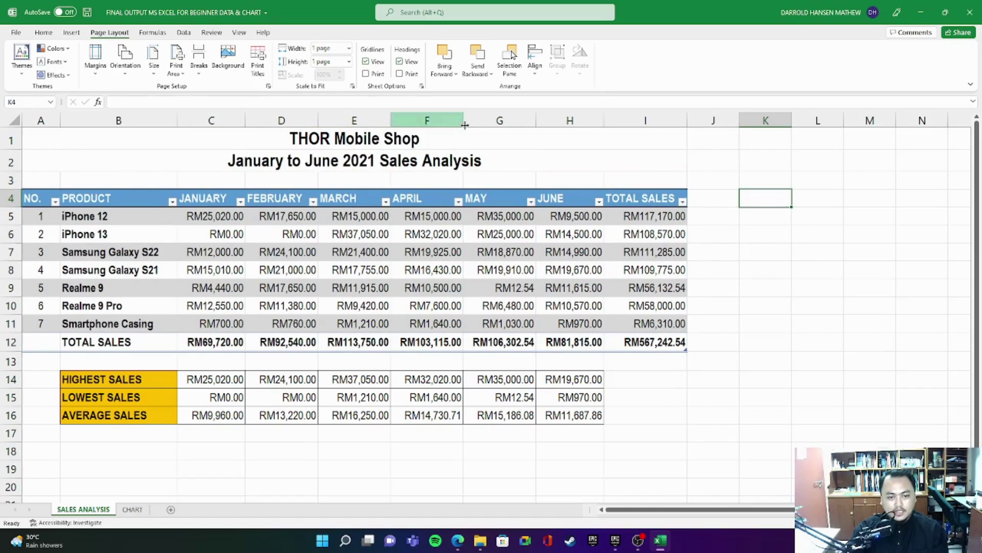
Step: Examine the stored Print_Area range by highlighting the titled sales table and calling up the named range, and clear the selection
left_click_drag(38, 137, 652, 346)
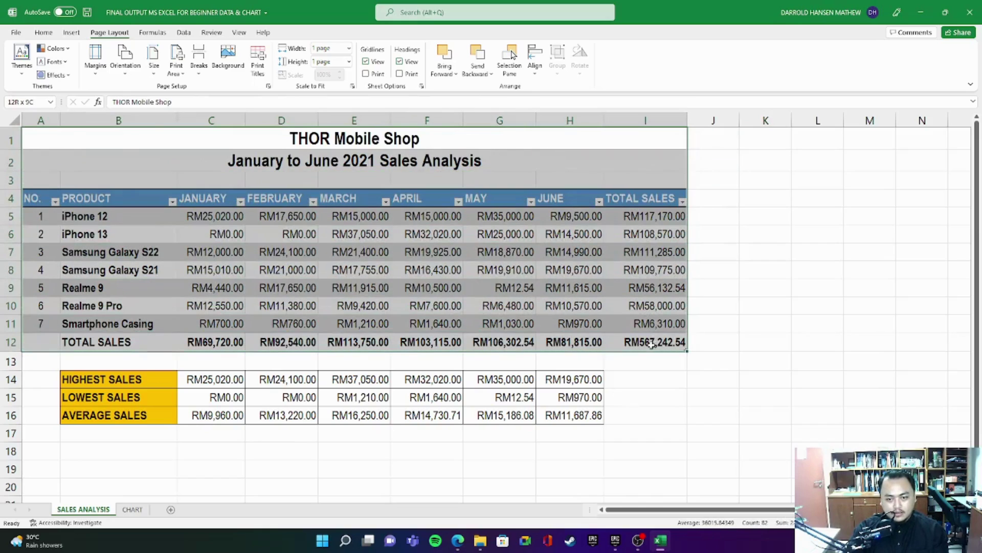
left_click(50, 102)
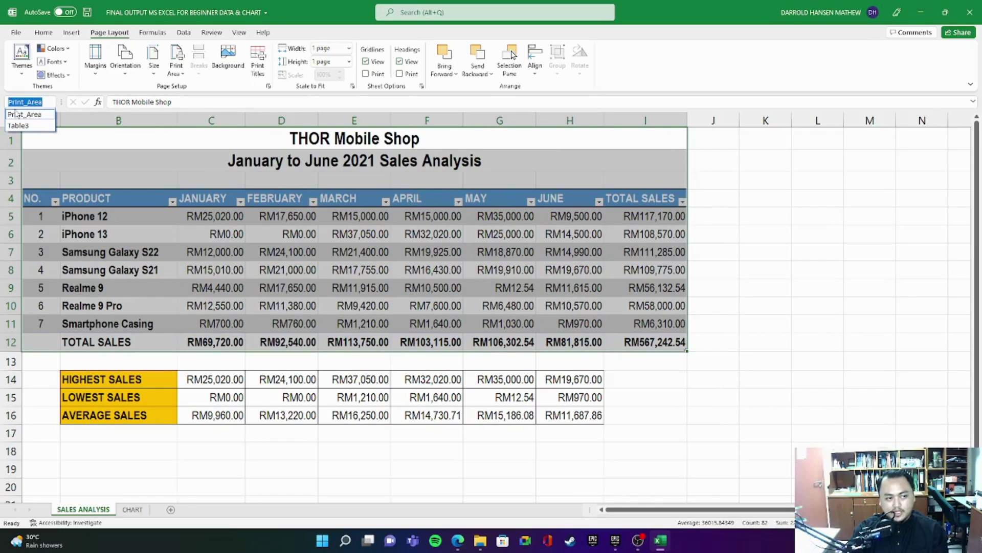
left_click(31, 117)
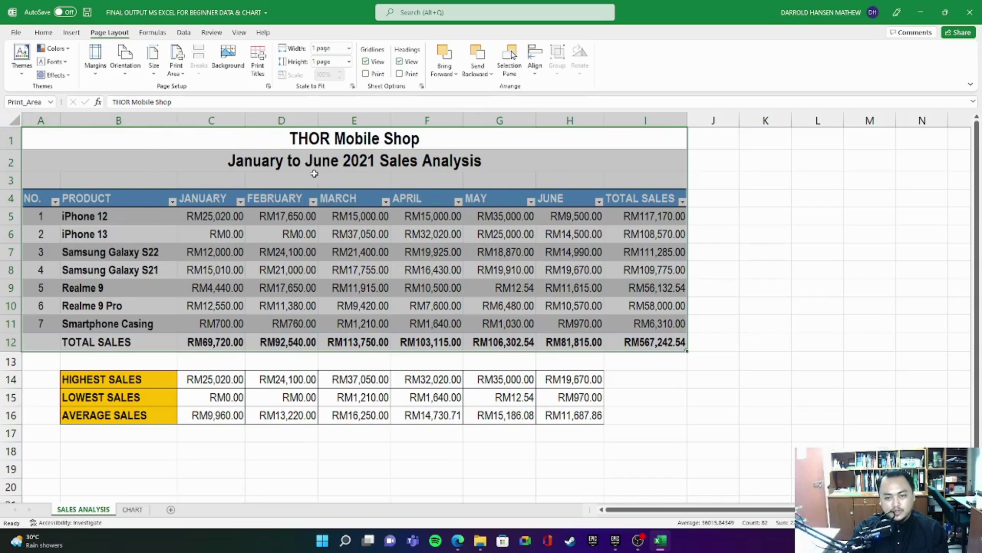
left_click(780, 195)
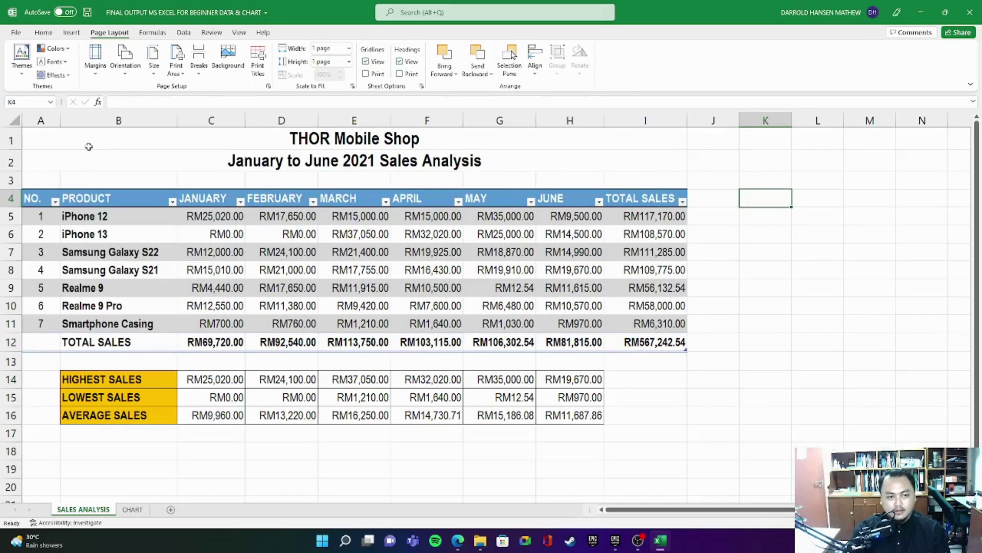
Step: Highlight the titled sales table, preview how the sheet prints, and return to the worksheet
left_click_drag(39, 139, 613, 334)
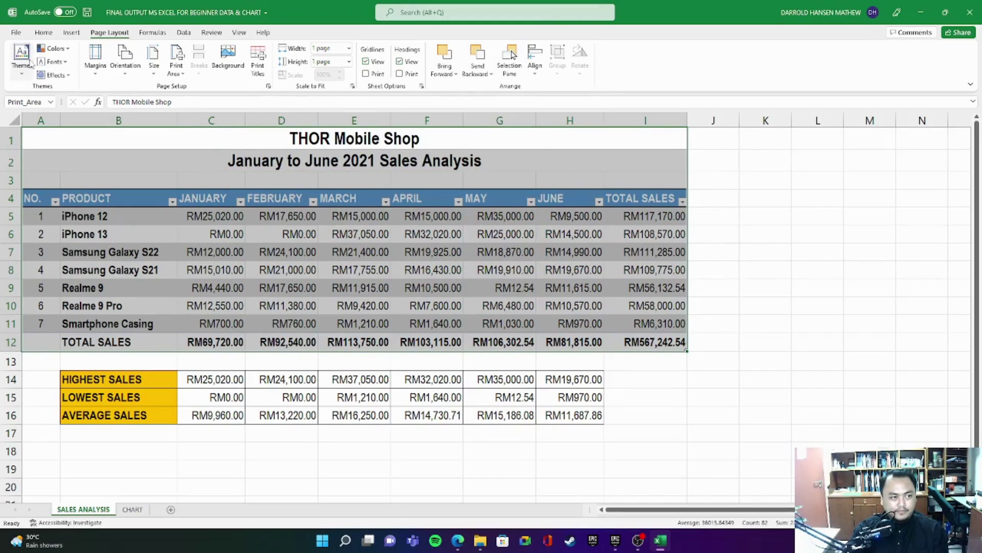
left_click(16, 33)
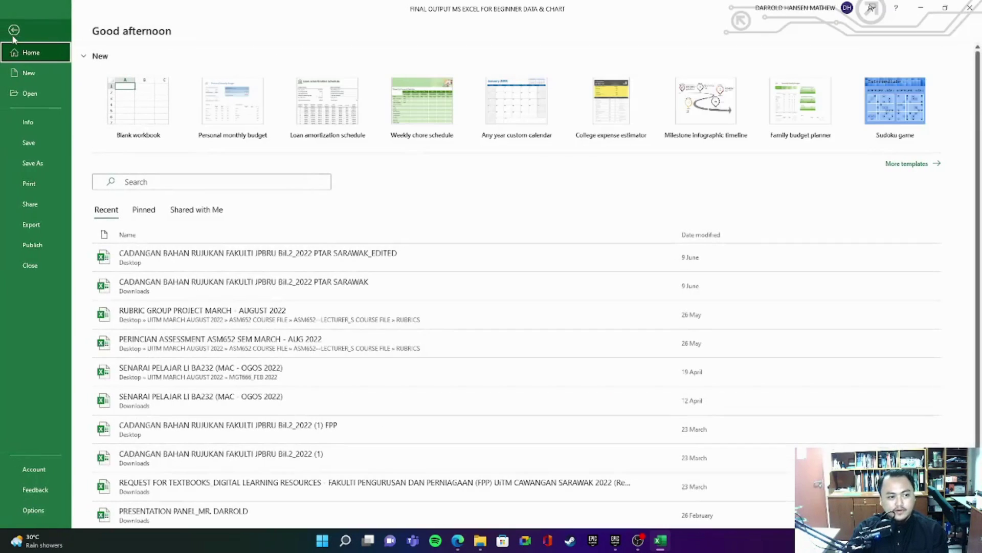
left_click(45, 183)
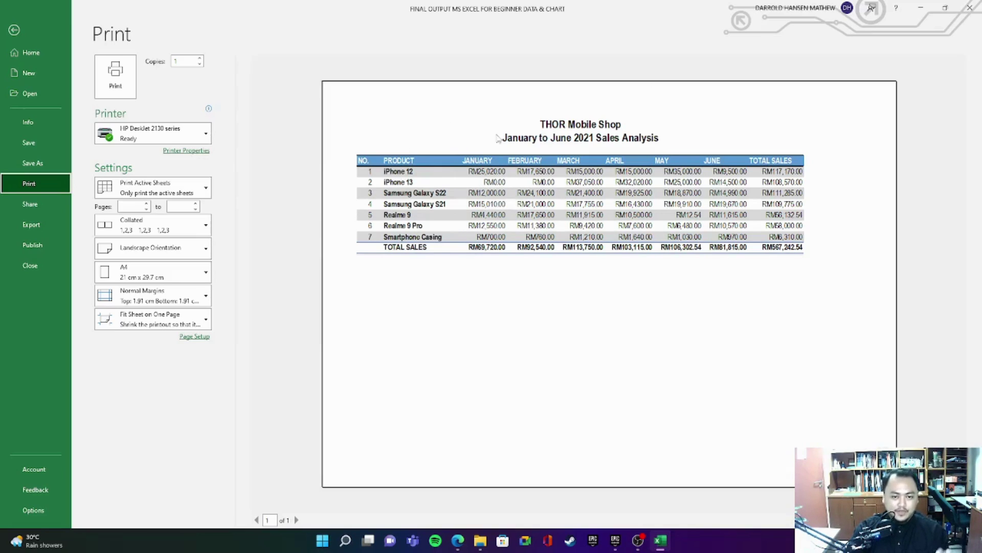
left_click(14, 30)
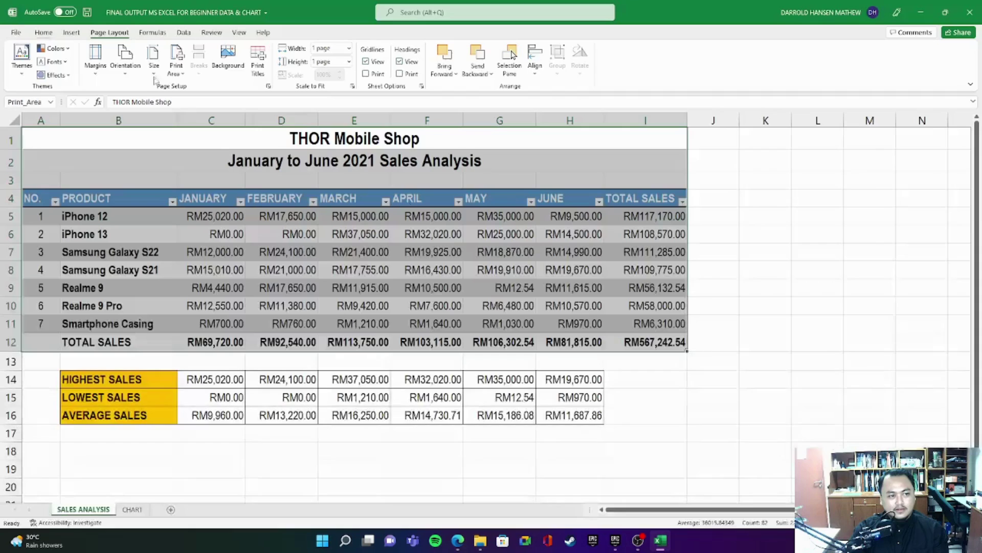
Step: Reopen the print preview with the sales table selected and examine the scaling choices and the options for what to print
left_click(148, 141)
left_click_drag(148, 142, 658, 341)
left_click(18, 32)
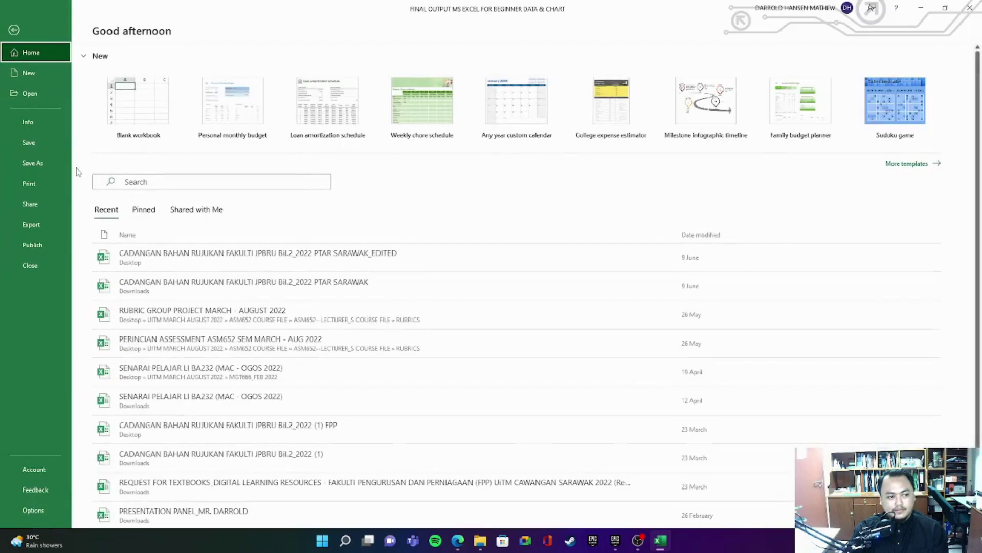
left_click(48, 184)
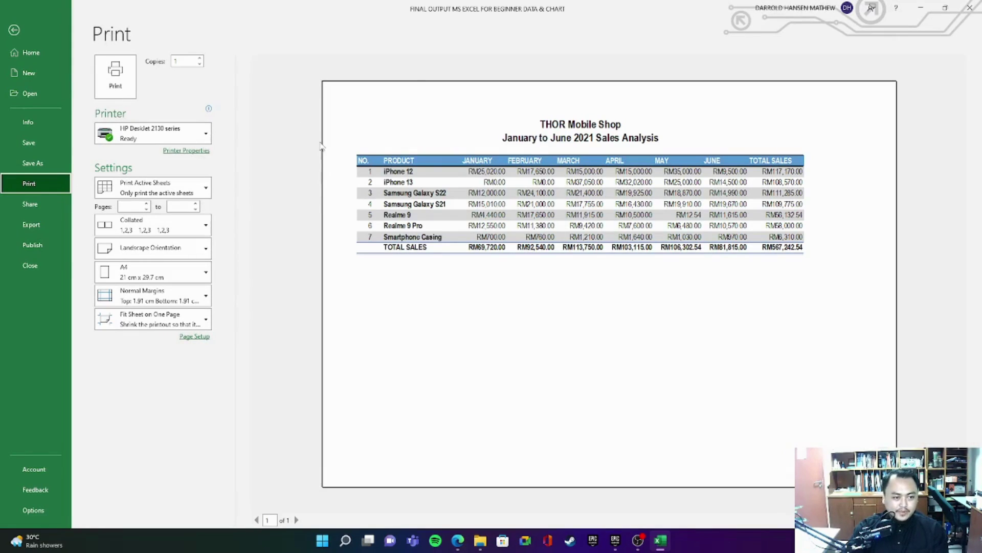
left_click(172, 320)
left_click(172, 320)
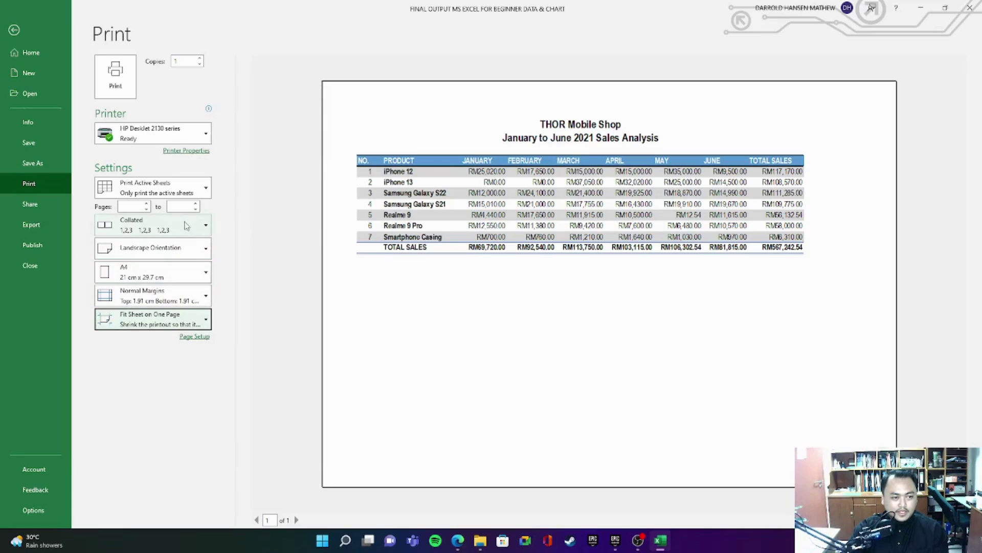
left_click(192, 186)
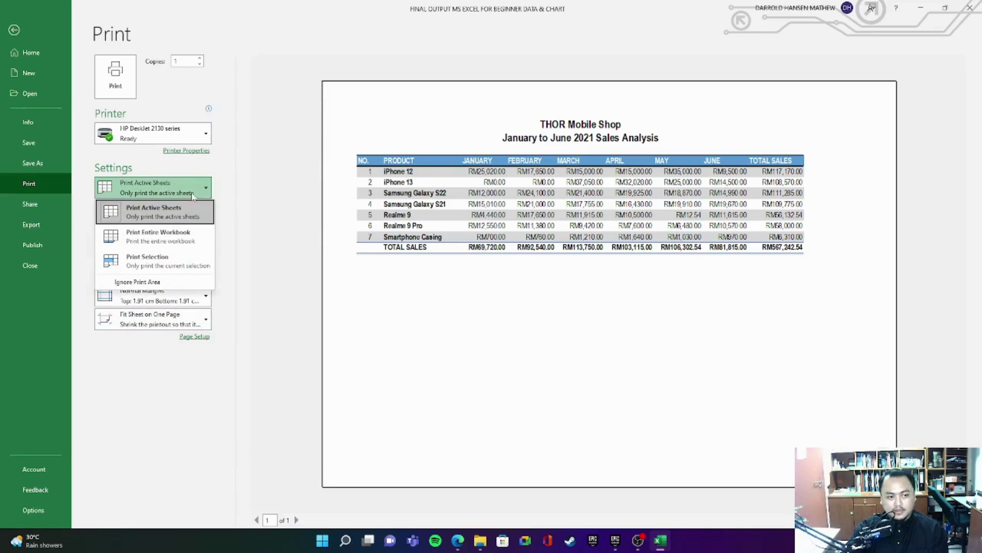
left_click(275, 106)
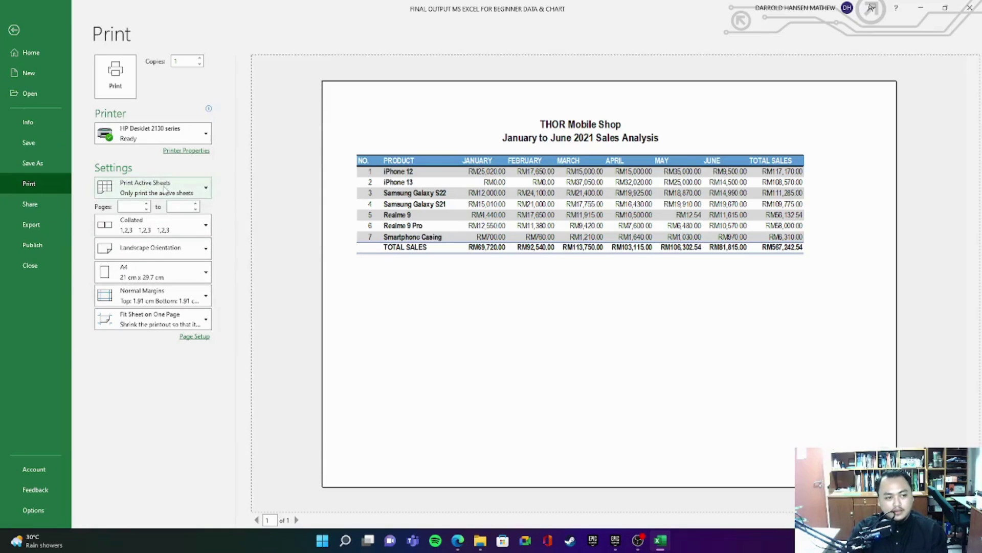
Step: Try the print preview with Ignore Print Area turned on, and turn the option back off
left_click(164, 189)
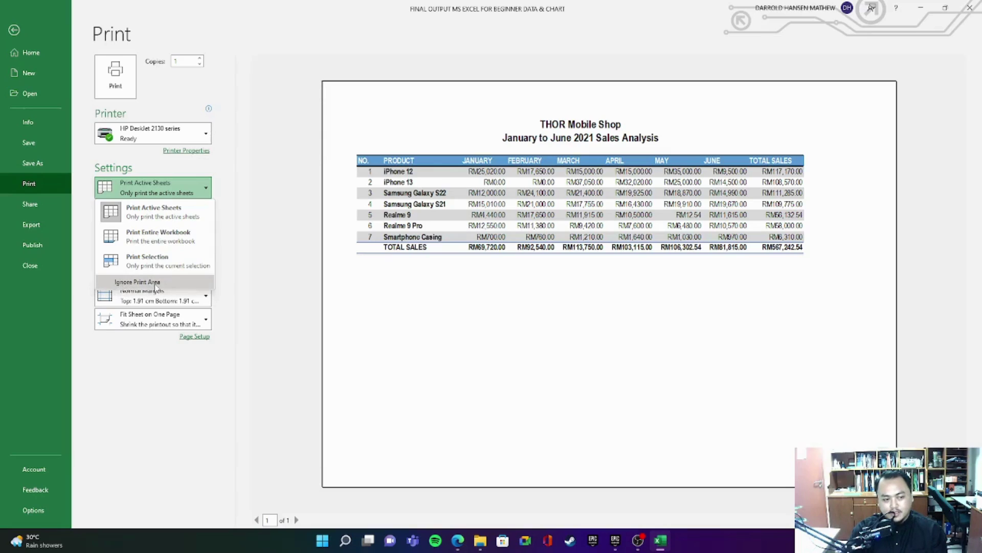
left_click(116, 284)
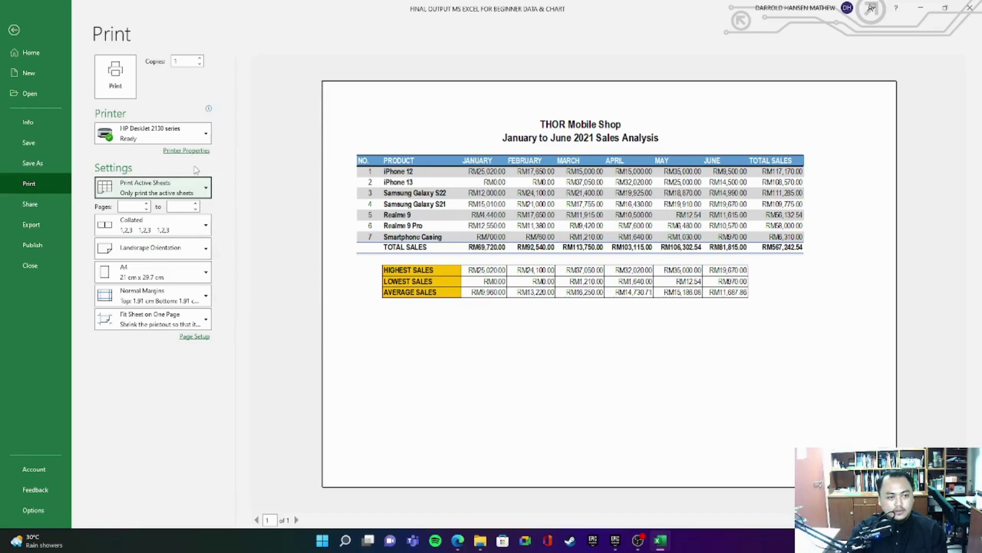
left_click(201, 195)
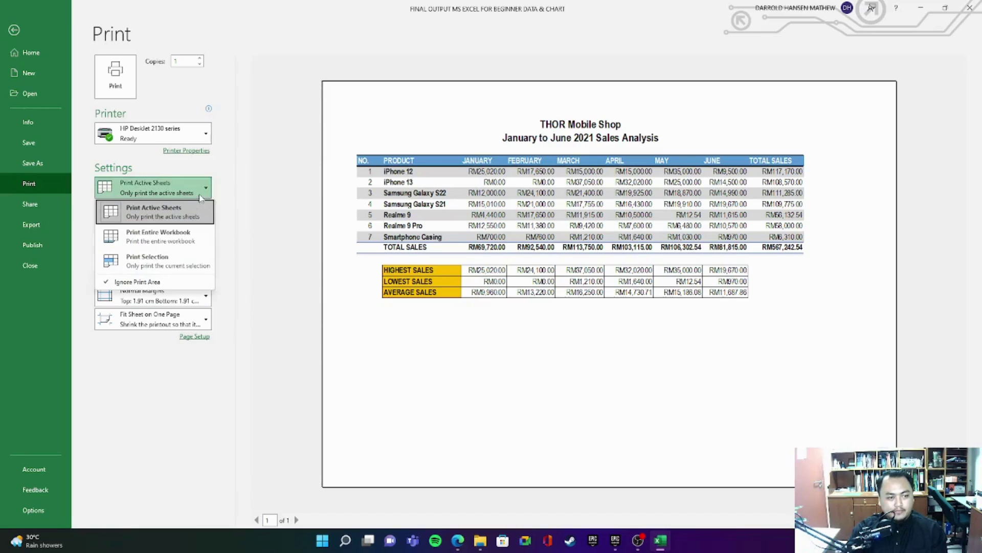
left_click(132, 283)
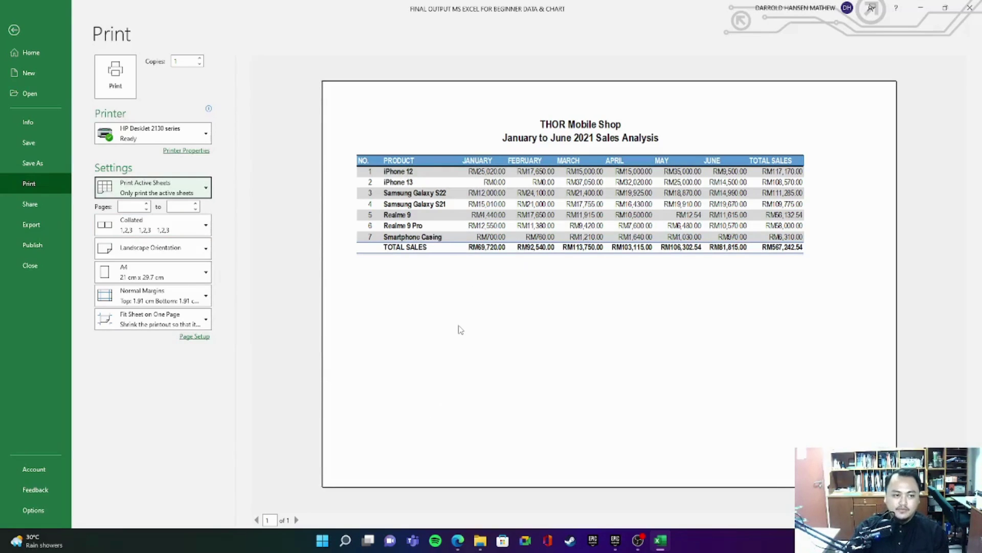
Step: Return to the worksheet and clear the print area set on the titled sales table, cells A1:I12
left_click(14, 29)
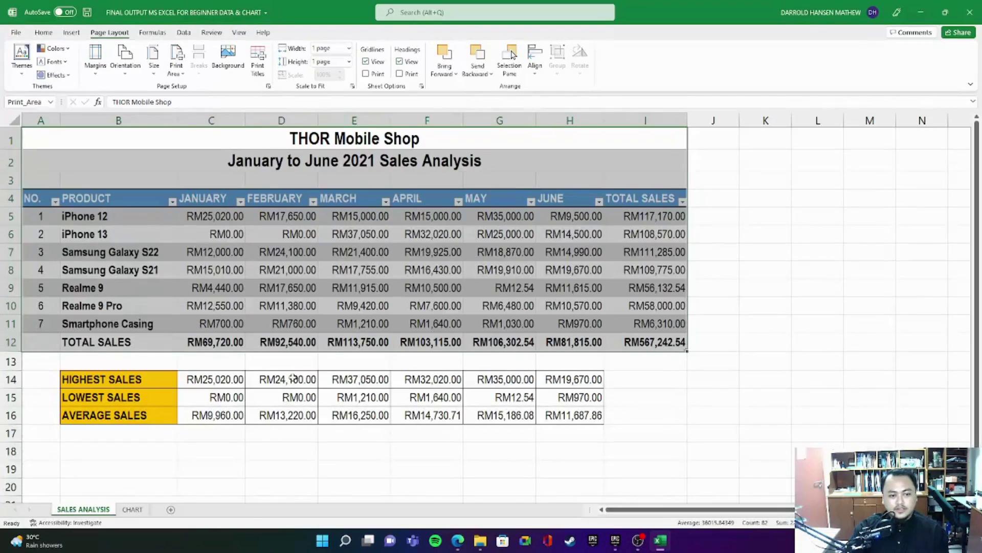
left_click(791, 195)
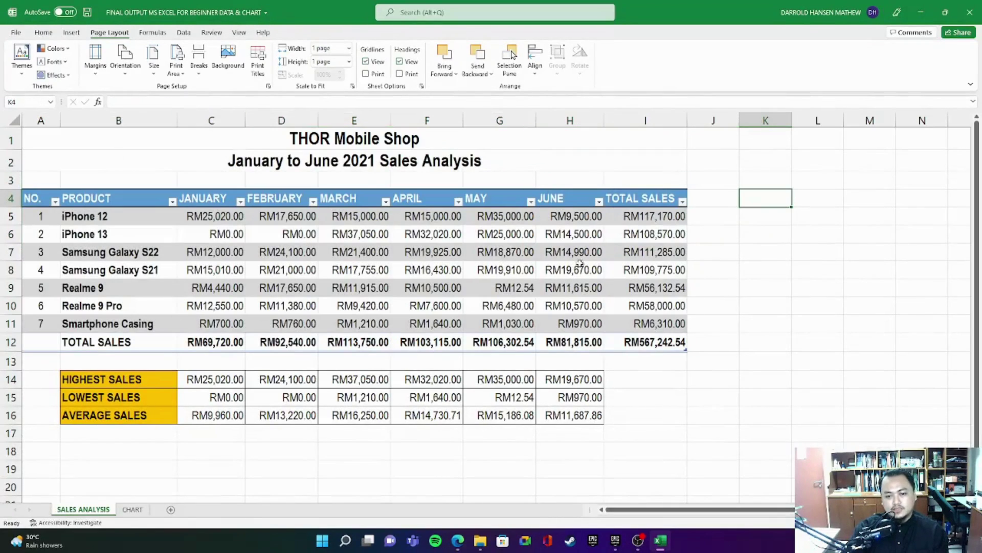
left_click(39, 137)
mouse_move(39, 136)
left_mouse_down()
mouse_move(660, 264)
mouse_move(661, 340)
left_mouse_up()
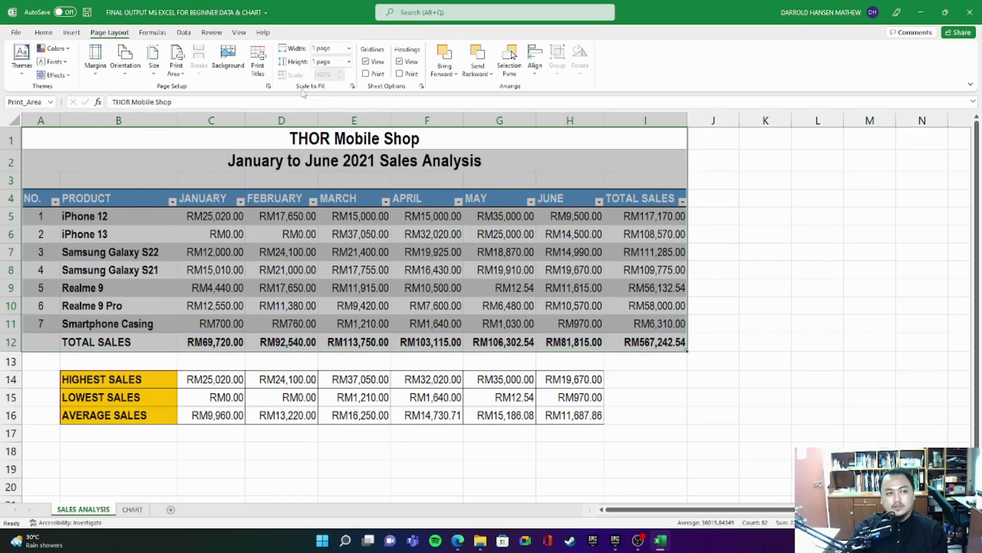
left_click(177, 69)
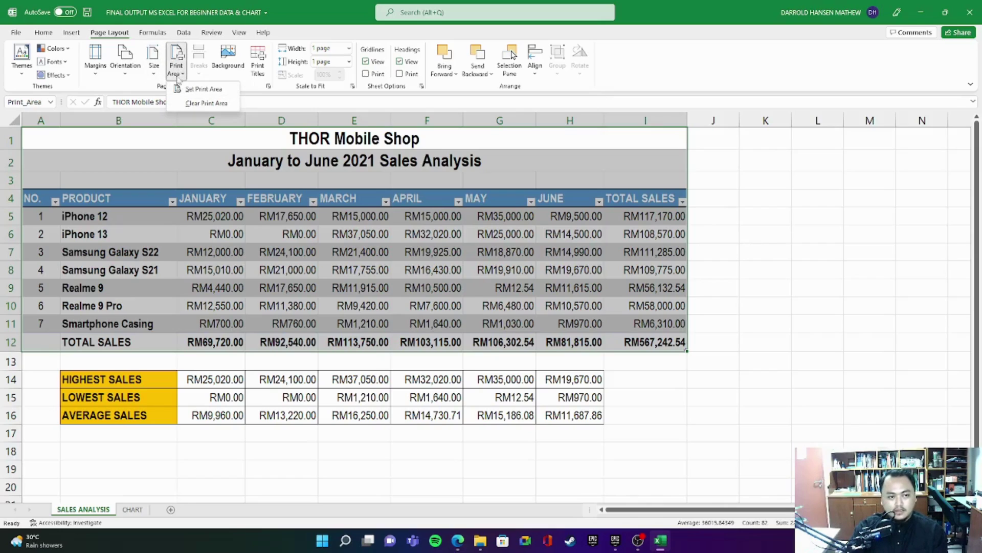
left_click(190, 103)
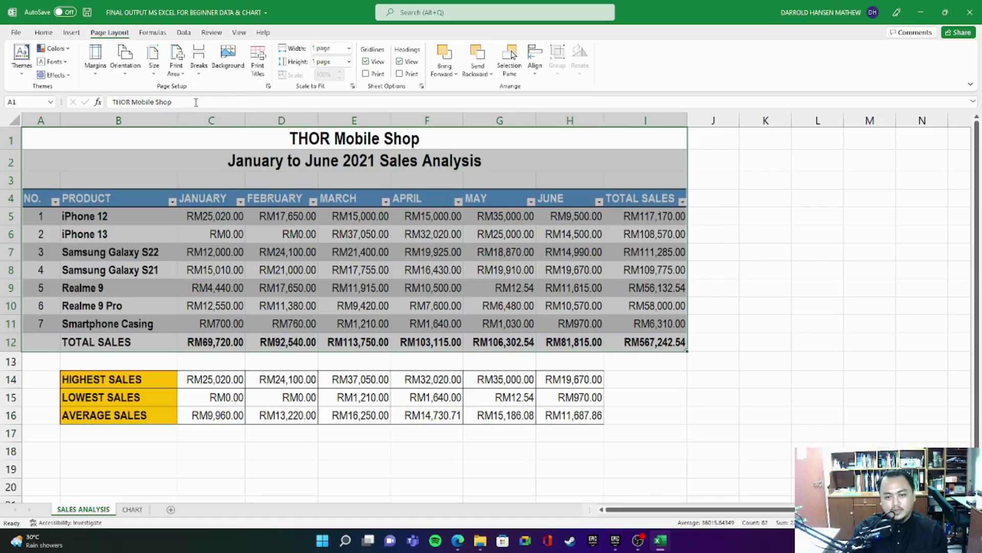
left_click(802, 223)
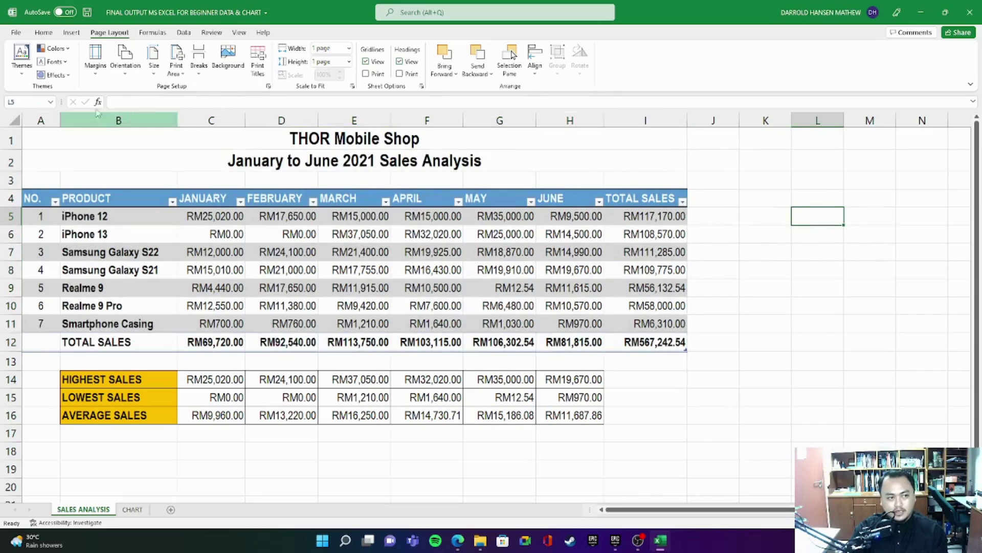
Step: Preview the printout without a print area, toggling Ignore Print Area repeatedly to compare the results, and return to the worksheet
left_click(17, 34)
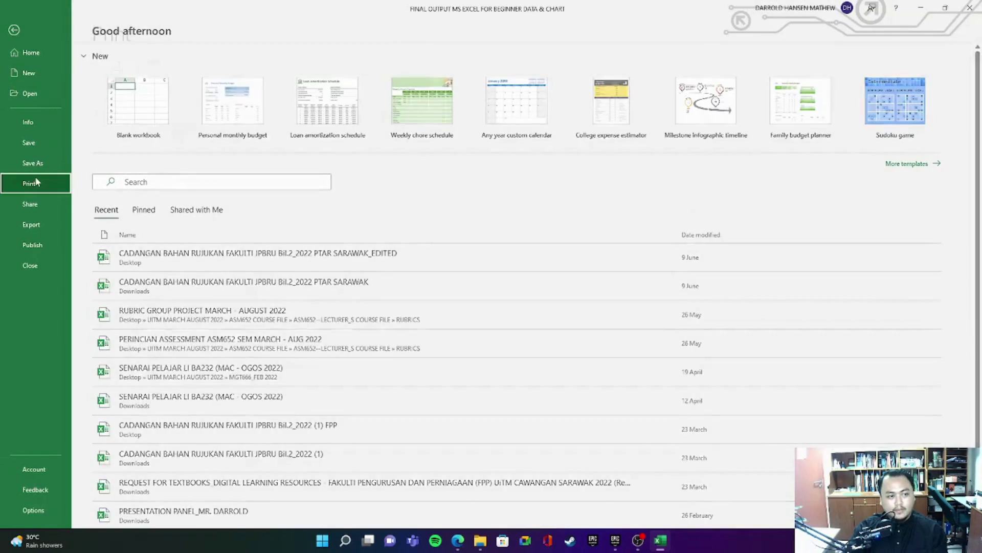
left_click(35, 180)
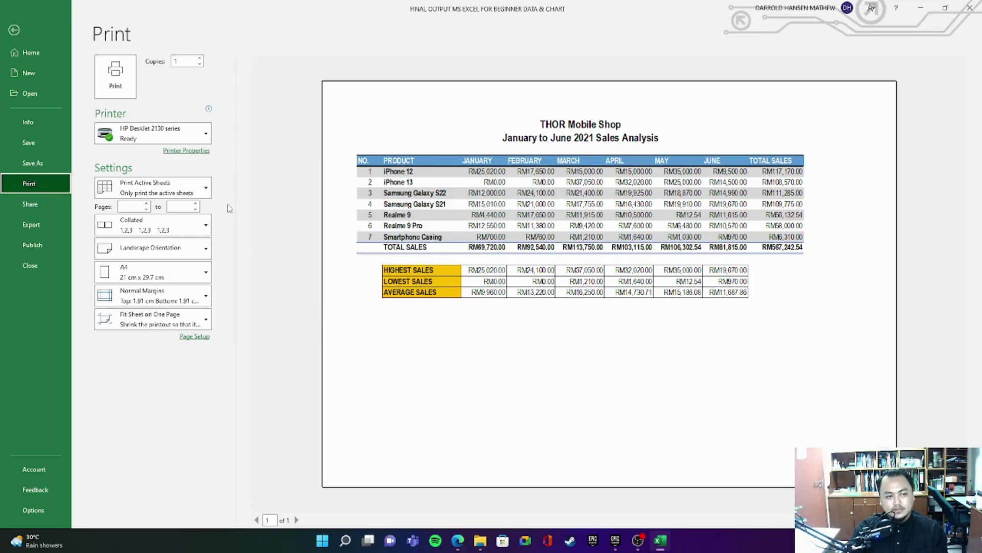
left_click(200, 188)
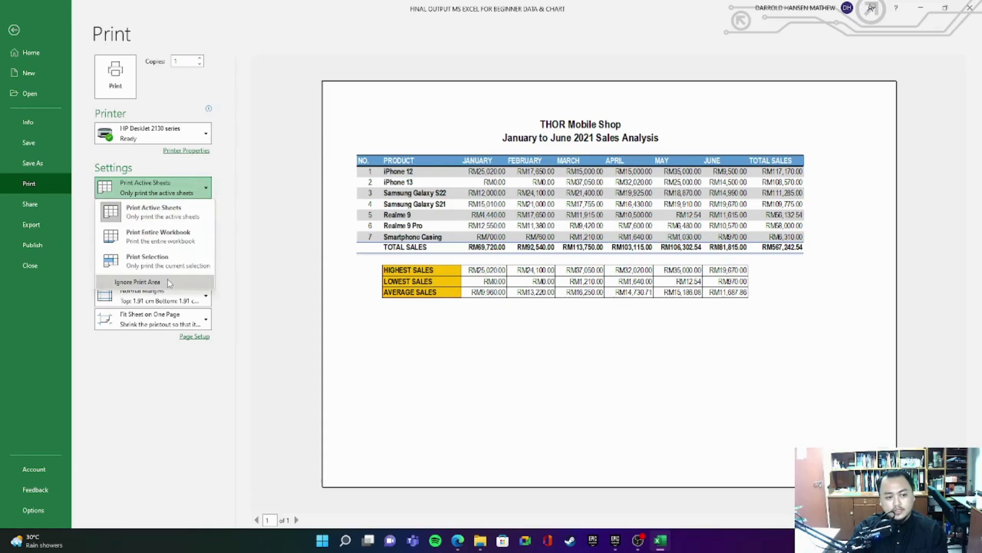
left_click(169, 283)
left_click(194, 191)
left_click(183, 284)
left_click(199, 191)
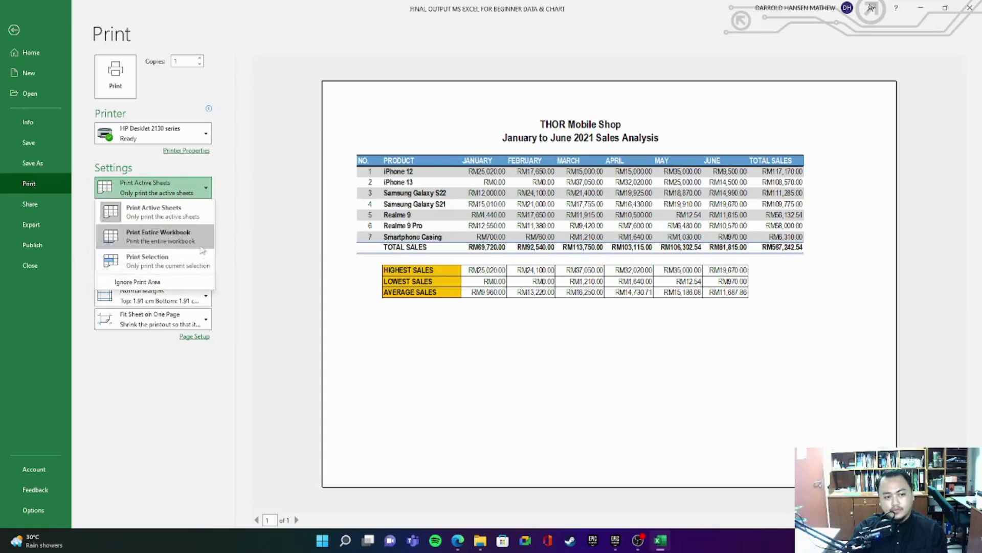
left_click(189, 282)
left_click(197, 189)
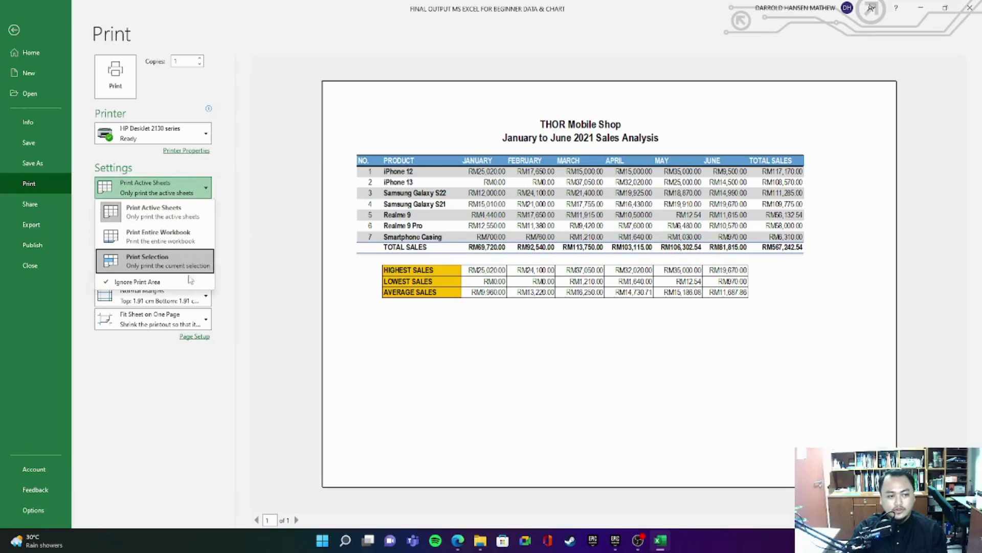
left_click(186, 282)
left_click(194, 193)
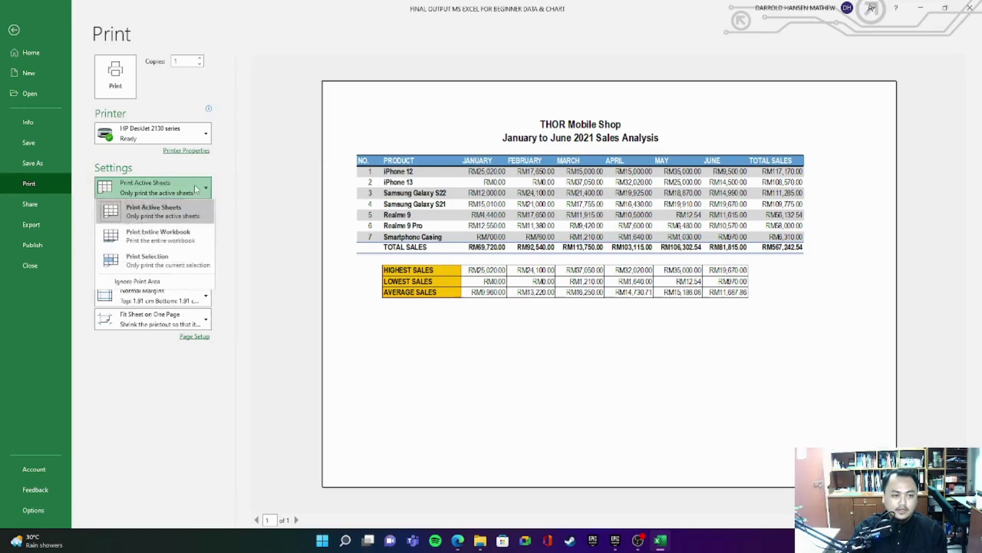
left_click(174, 282)
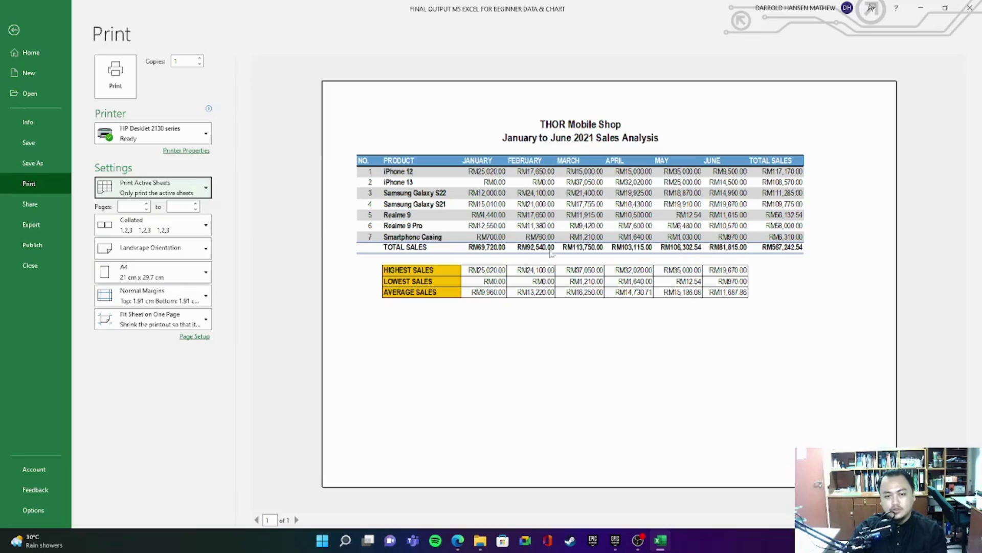
left_click(197, 192)
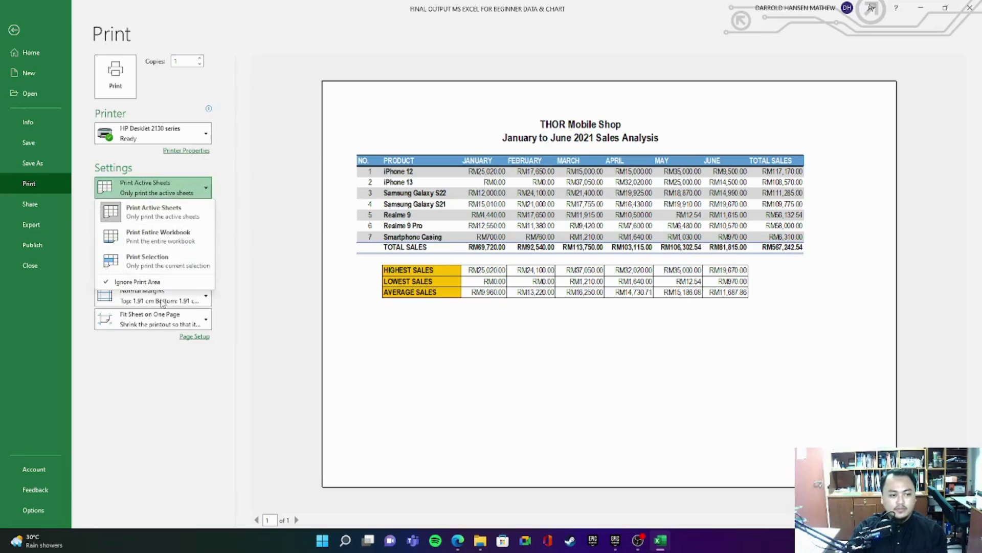
left_click(164, 291)
left_click(16, 31)
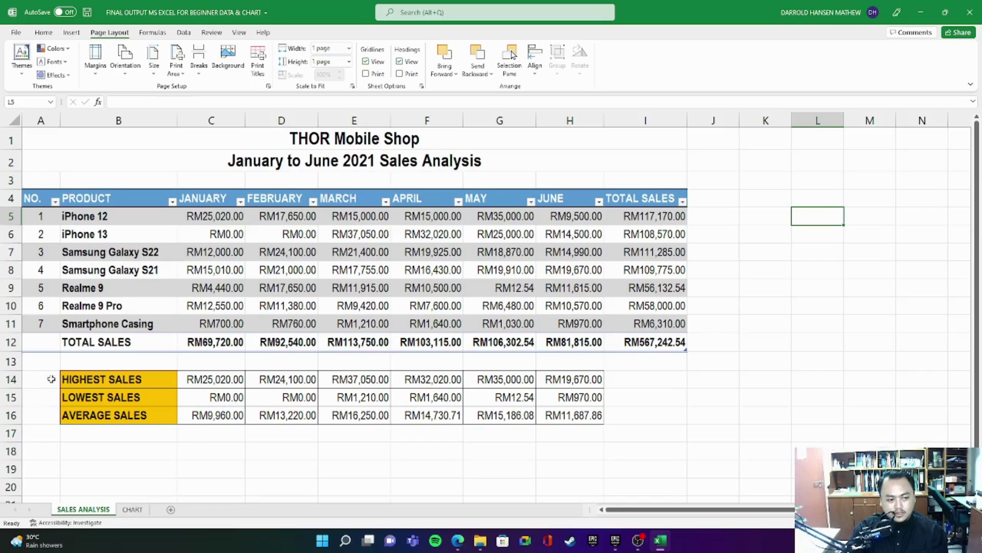
Step: Examine the highest, lowest and average sales rows as a candidate print range by highlighting cells B14:H16
left_click_drag(77, 379, 578, 411)
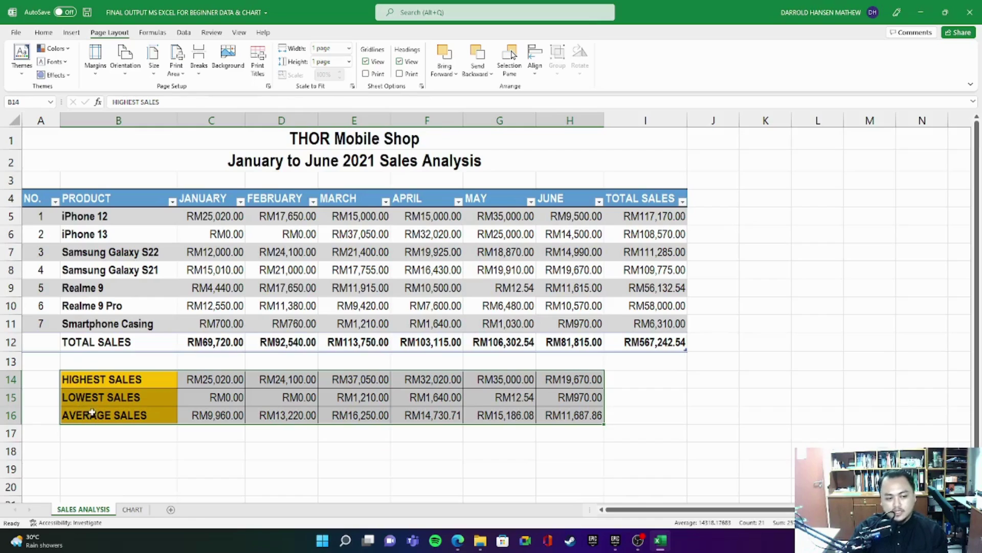
left_click_drag(88, 380, 594, 416)
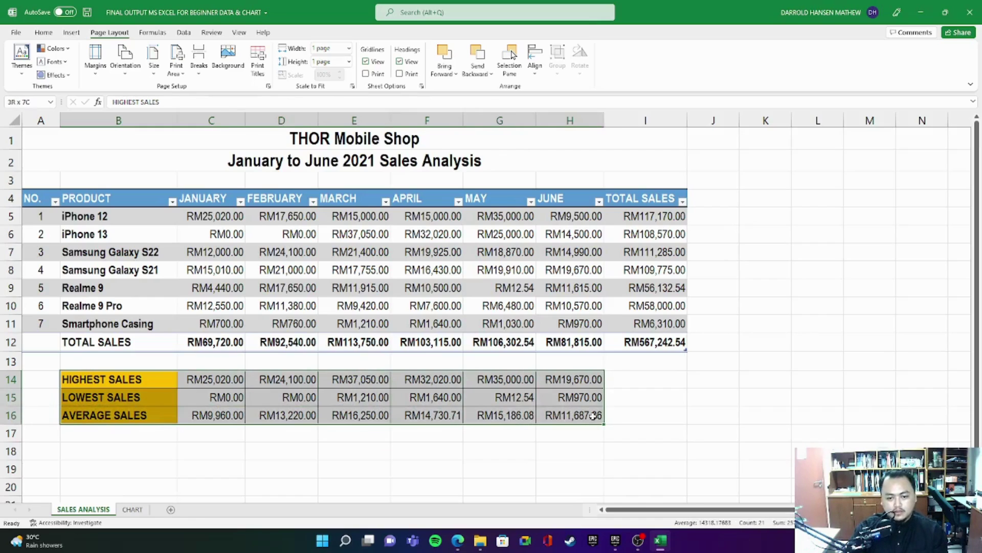
left_click(69, 379)
left_click_drag(109, 382, 356, 401)
left_click(98, 380)
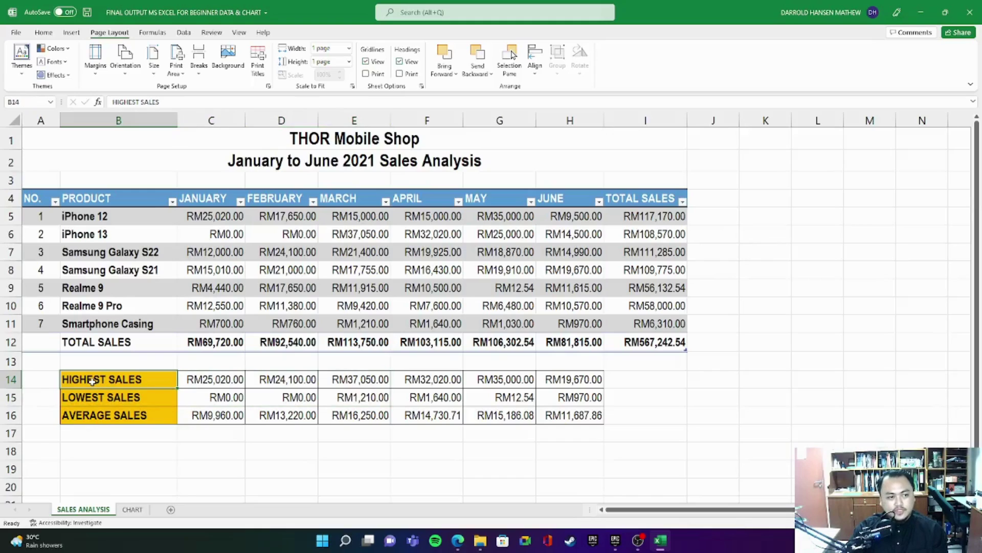
Step: Set the highest, lowest and average sales rows, cells B14:H16, as the print area and preview the printout
left_click_drag(93, 381, 576, 416)
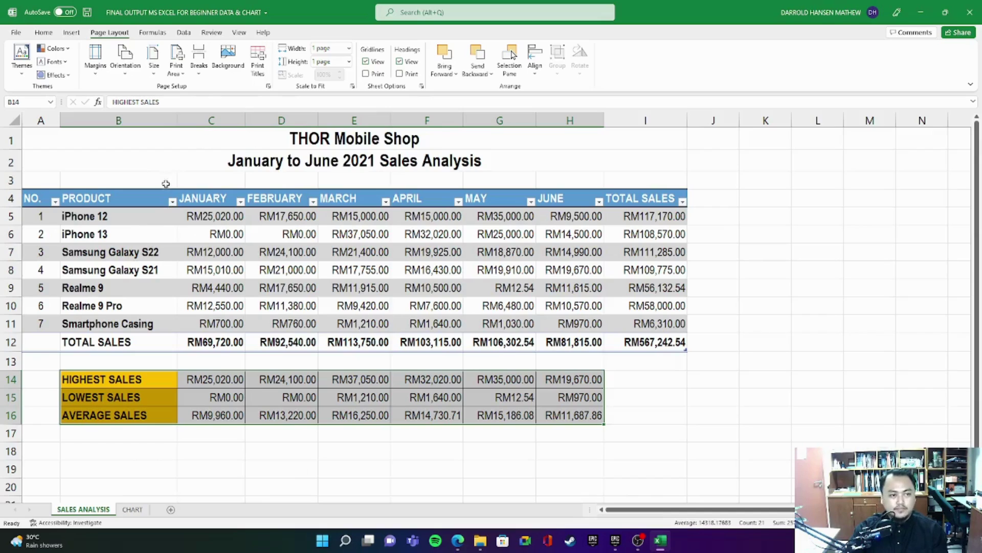
left_click(175, 69)
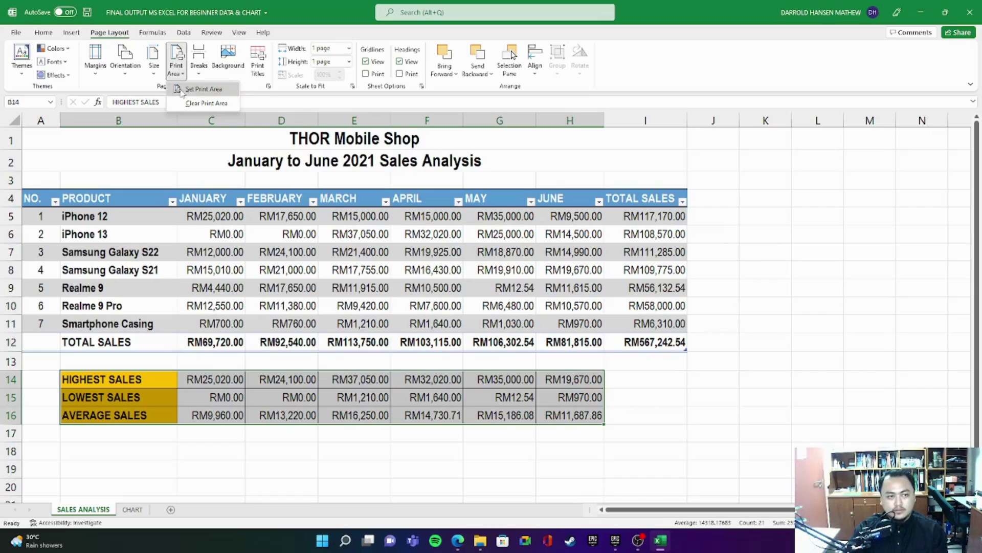
left_click(203, 89)
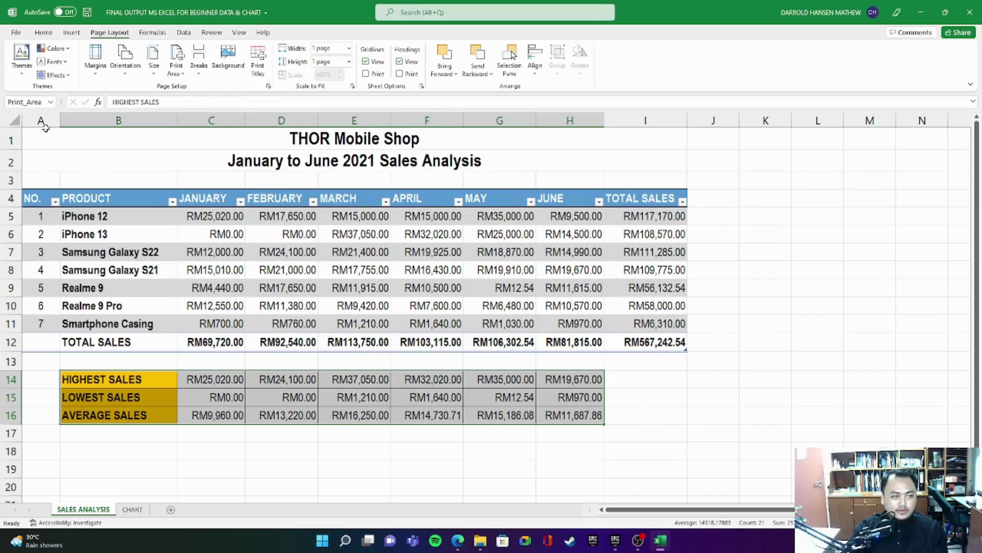
left_click(16, 33)
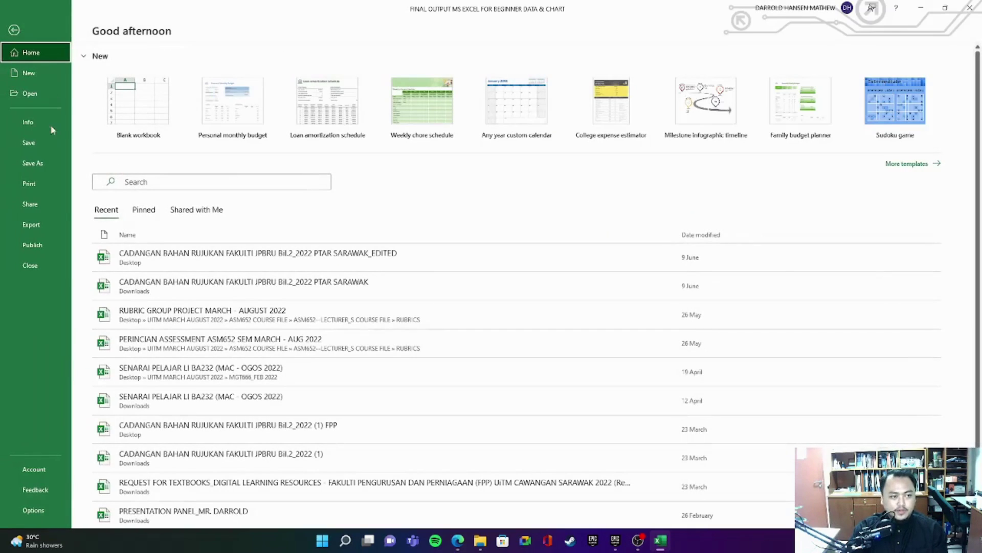
left_click(29, 185)
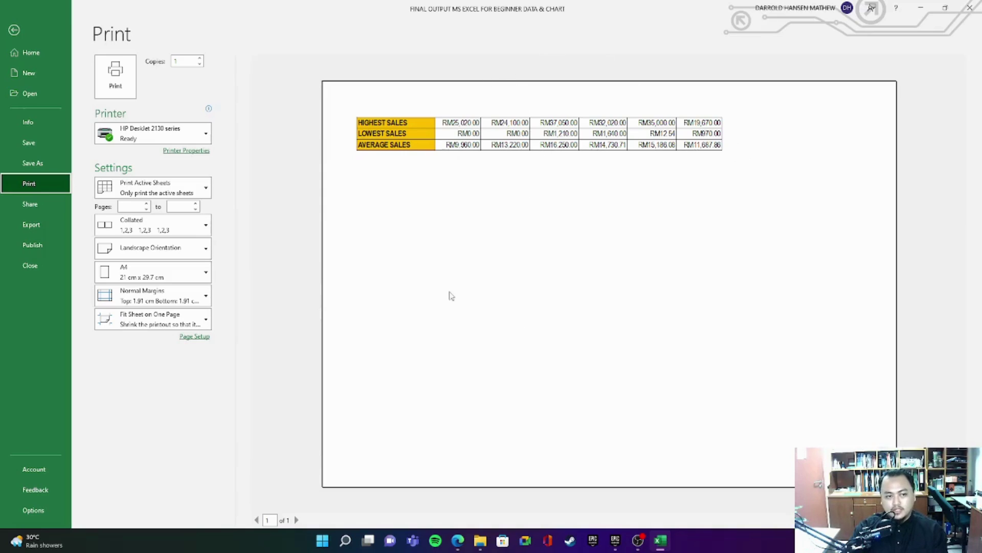
Step: Turn on Ignore Print Area for the printout and return to the worksheet
left_click(195, 190)
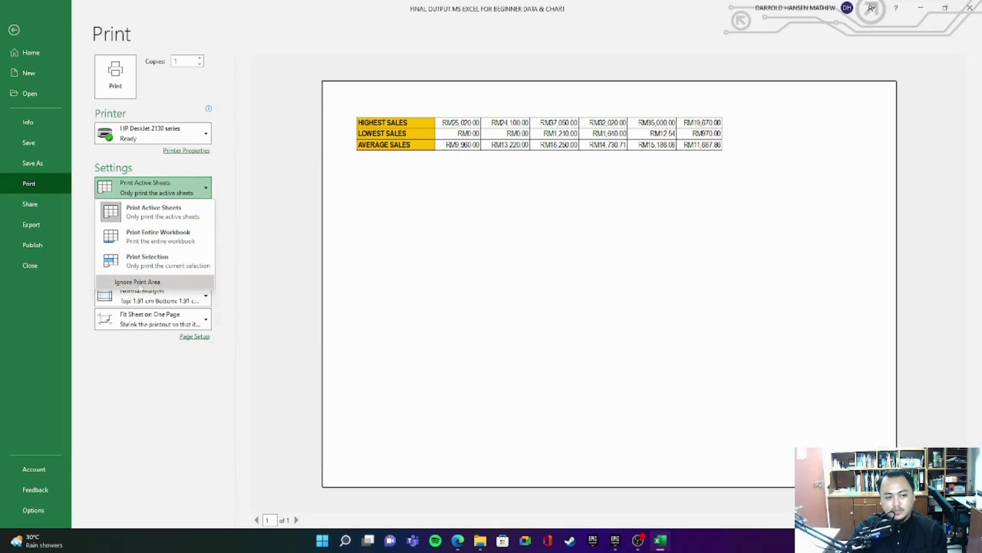
left_click(169, 283)
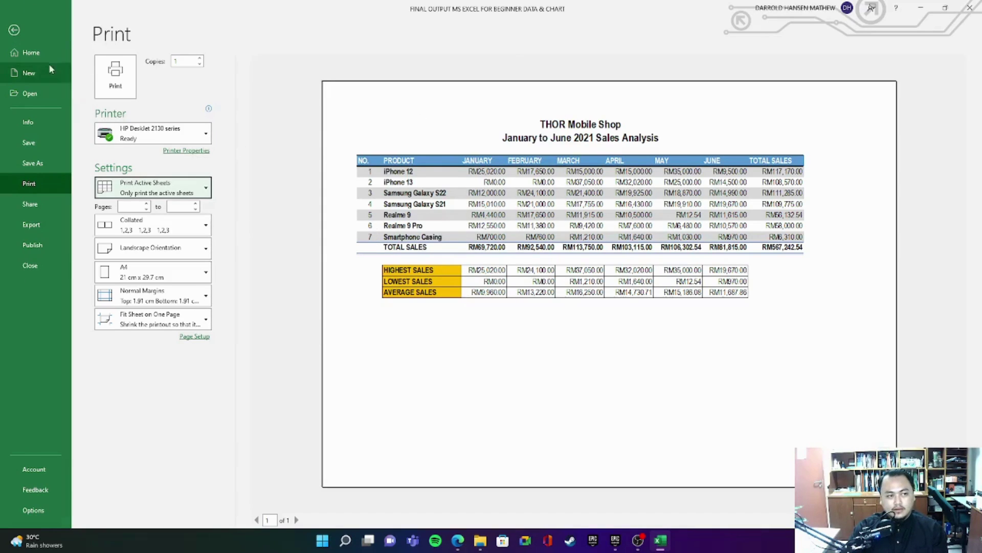
left_click(14, 30)
left_click(610, 364)
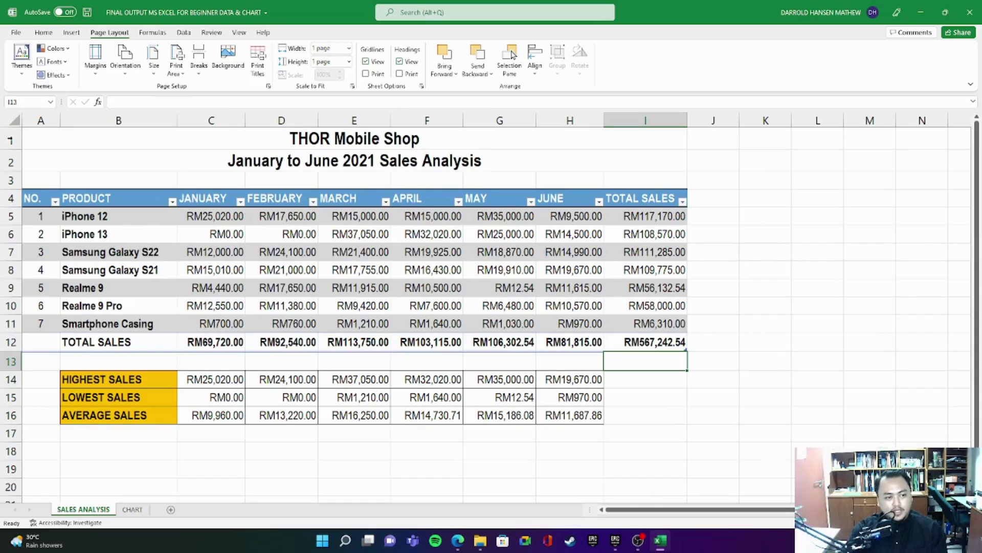
left_click_drag(48, 147, 636, 423)
left_click(15, 33)
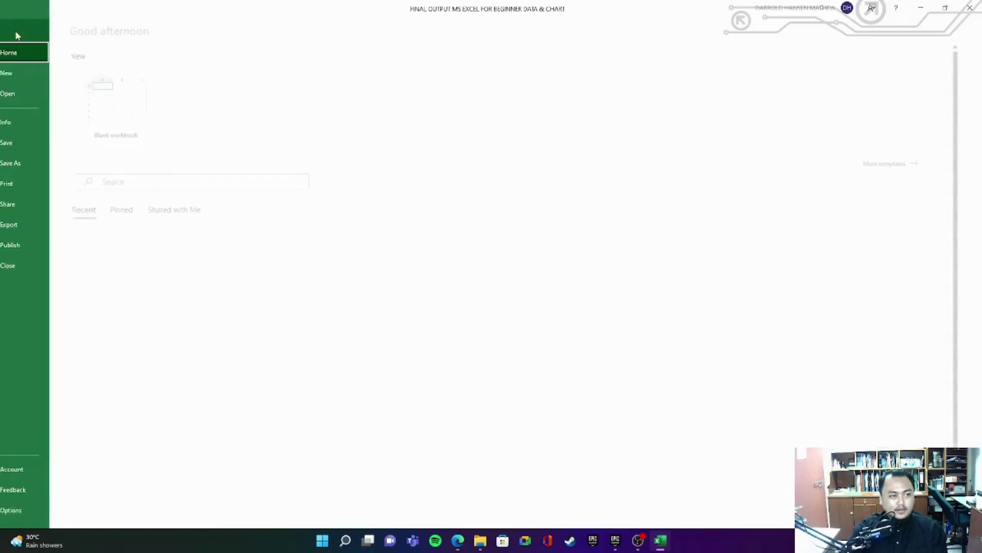
left_click(14, 32)
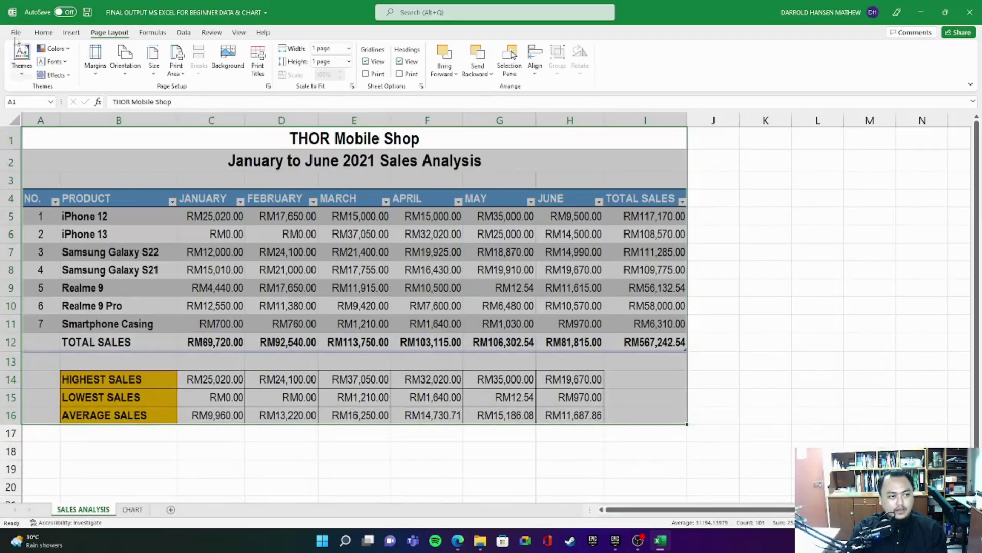
Step: Clear the print area set on the highest, lowest and average sales rows, cells B14:H16
left_click_drag(64, 375, 610, 431)
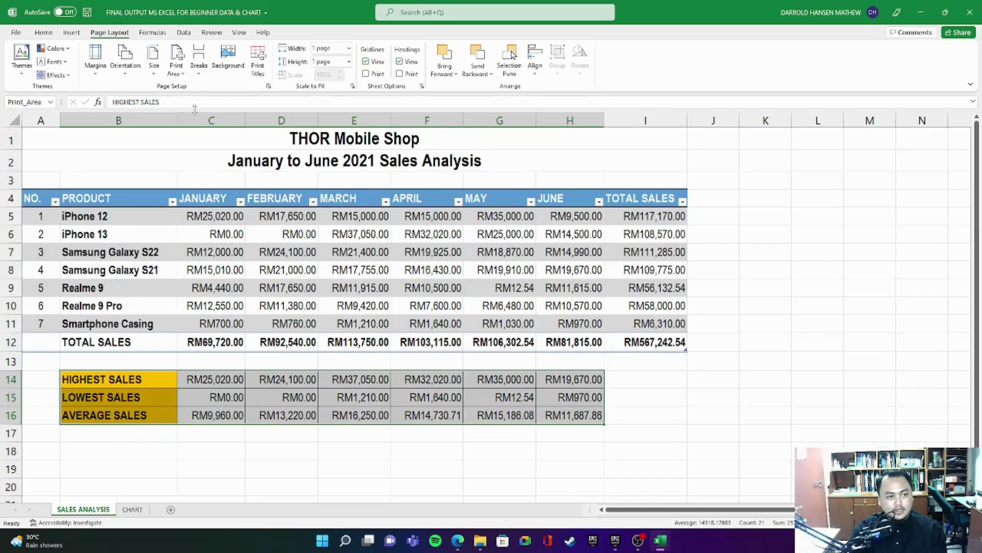
left_click(177, 71)
left_click(204, 89)
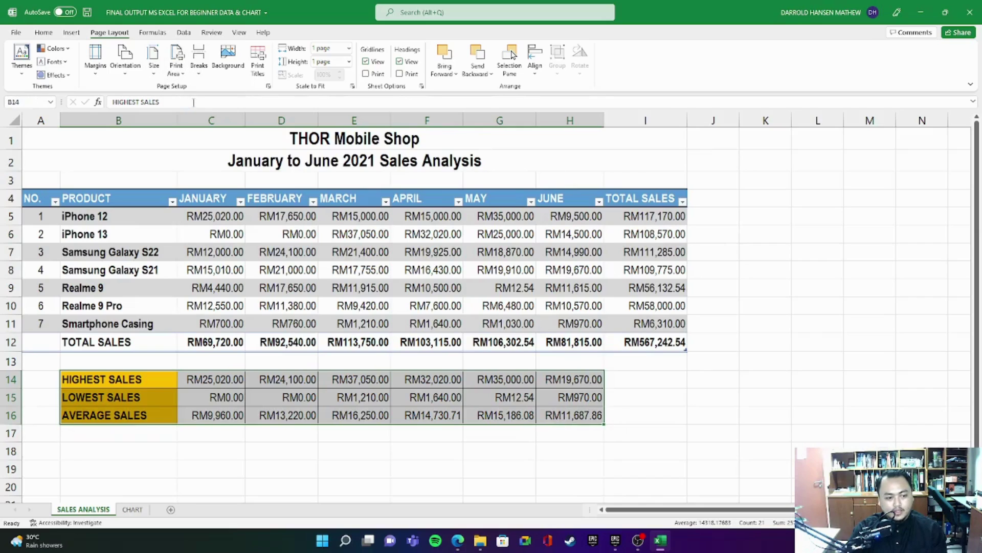
left_click(793, 257)
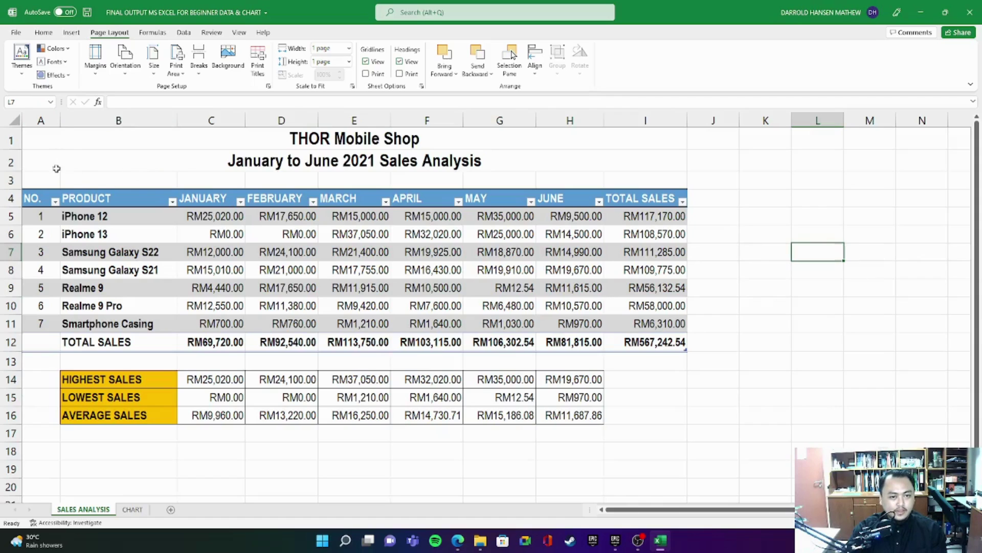
Step: Preview the sales analysis printout and choose A4 paper with Fit Sheet on One Page scaling
left_click(16, 33)
left_click(37, 183)
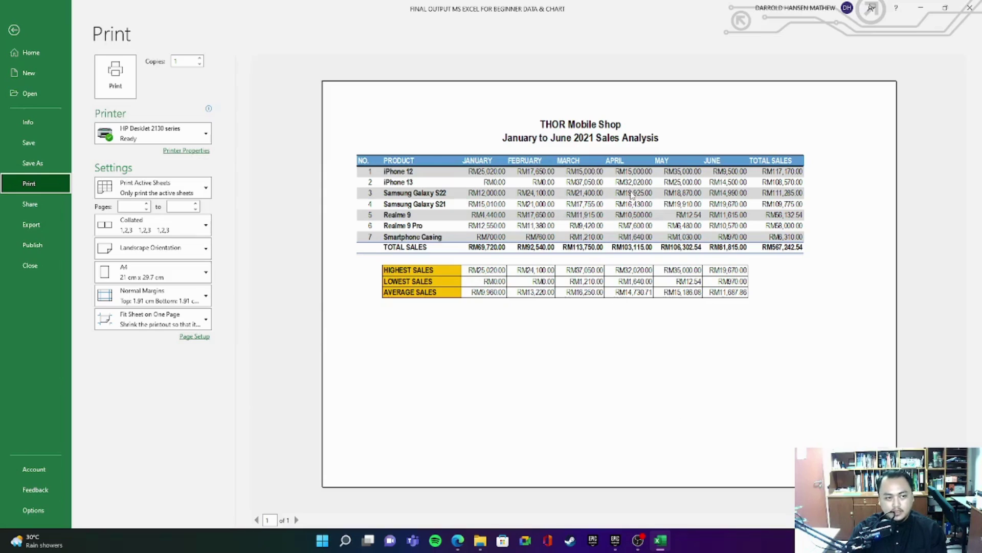
left_click(202, 274)
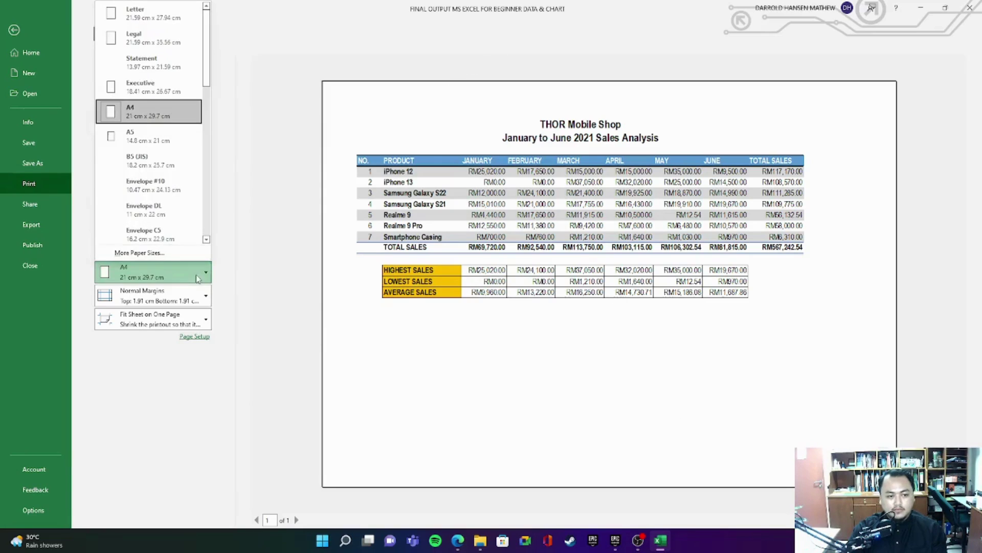
left_click(131, 116)
left_click(199, 321)
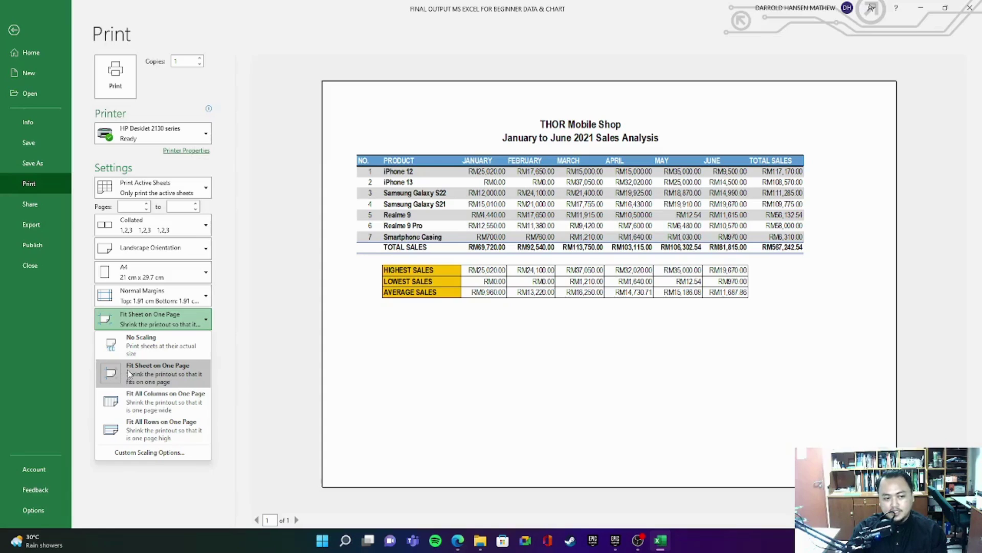
left_click(147, 375)
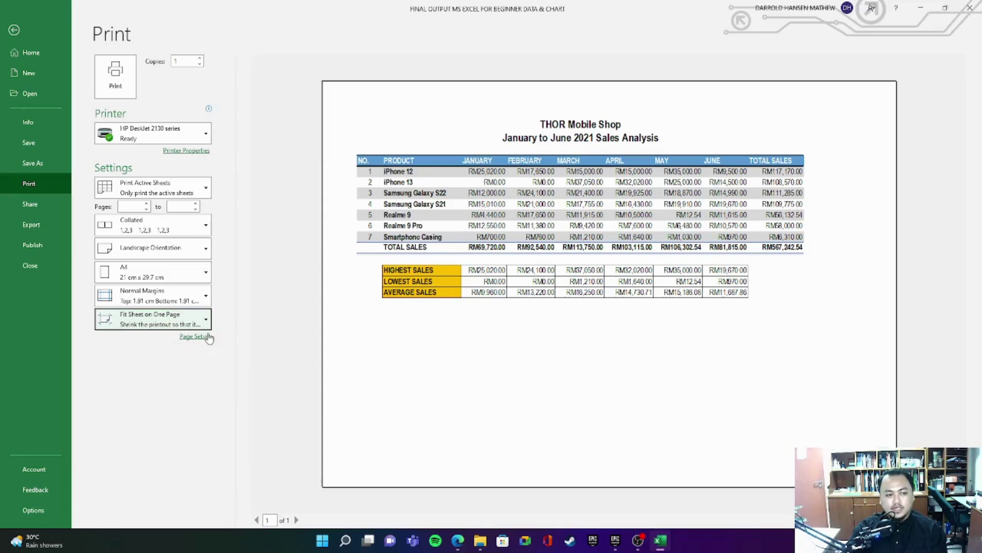
Step: Try the sales analysis printout with No Scaling in portrait orientation
left_click(202, 318)
left_click(179, 353)
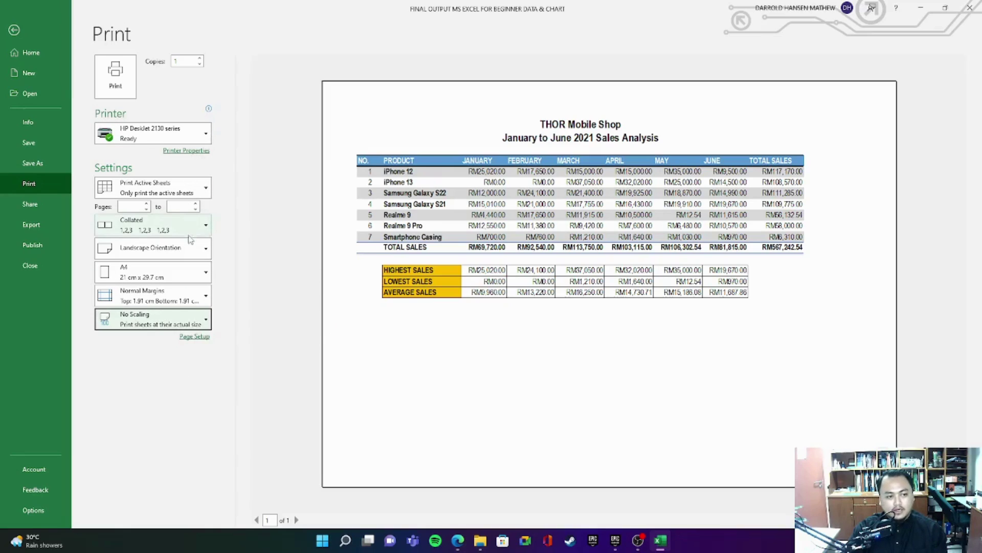
left_click(166, 249)
left_click(163, 274)
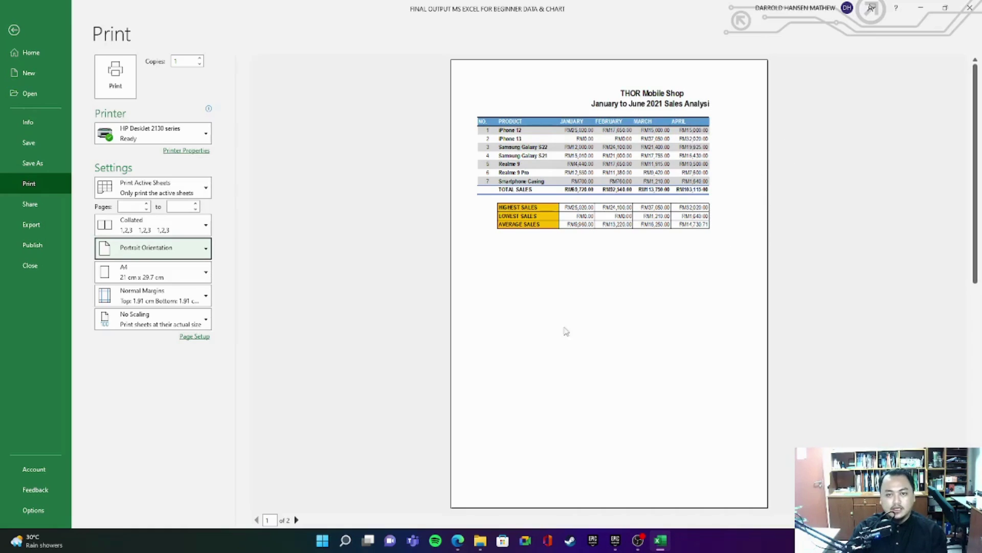
Step: Set the printout to landscape orientation with Fit Sheet on One Page scaling, and return to the worksheet
left_click(190, 250)
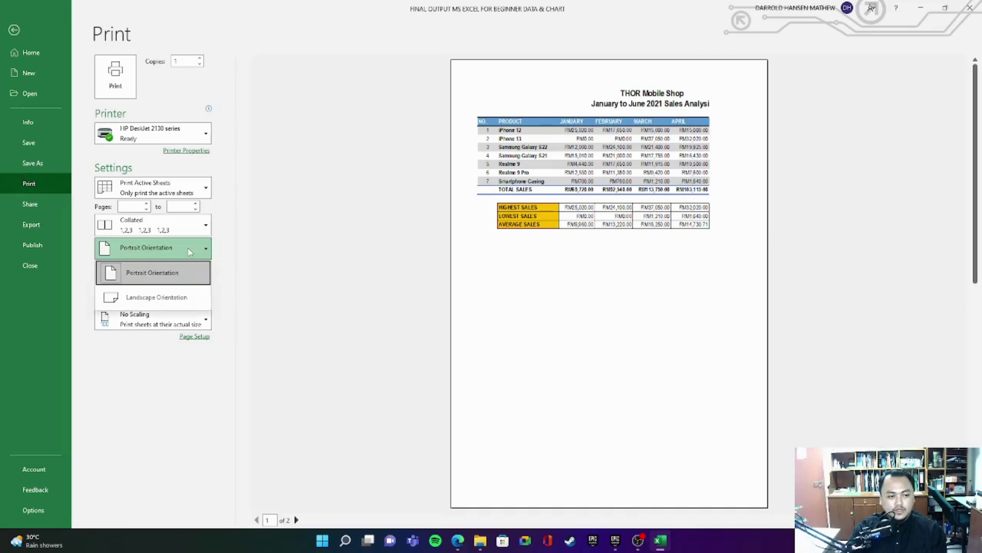
left_click(154, 297)
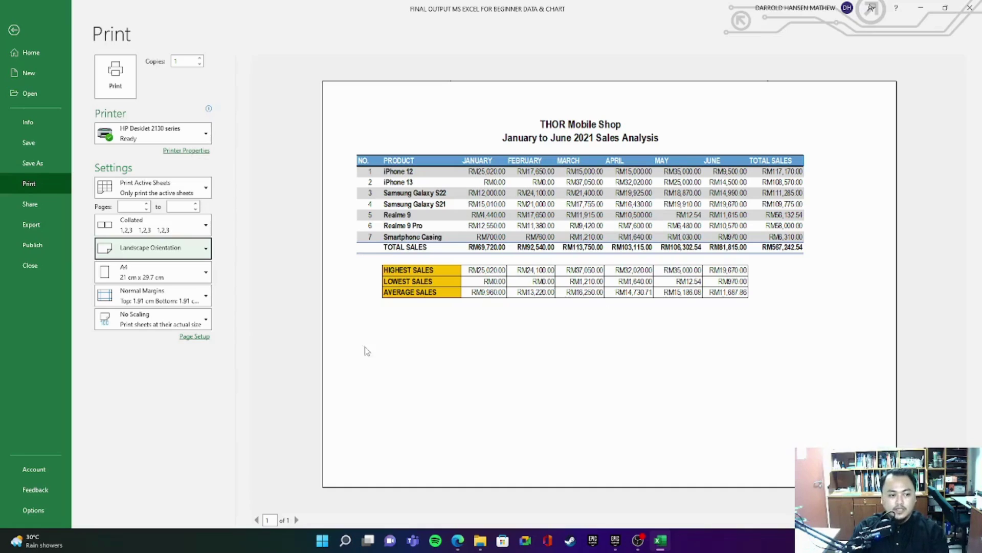
left_click(179, 320)
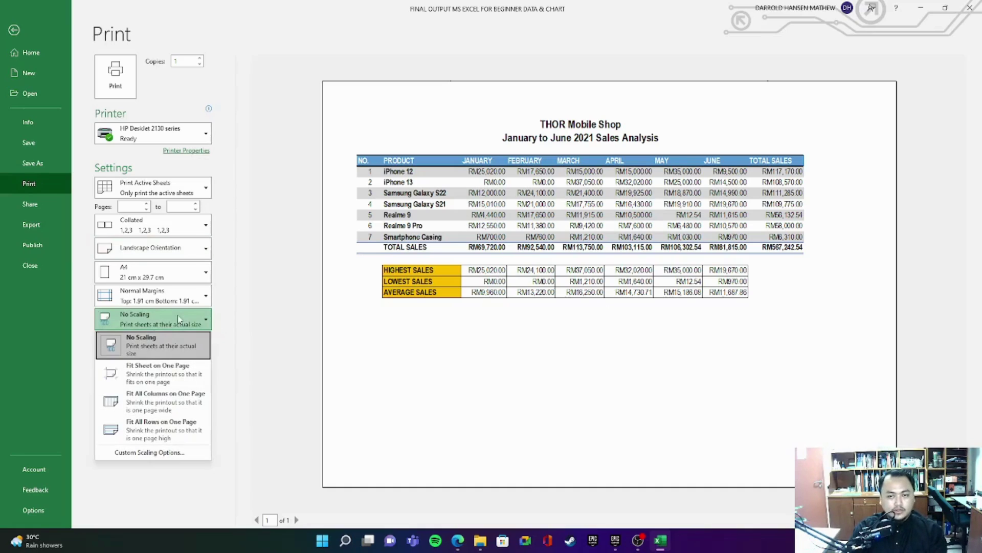
left_click(187, 380)
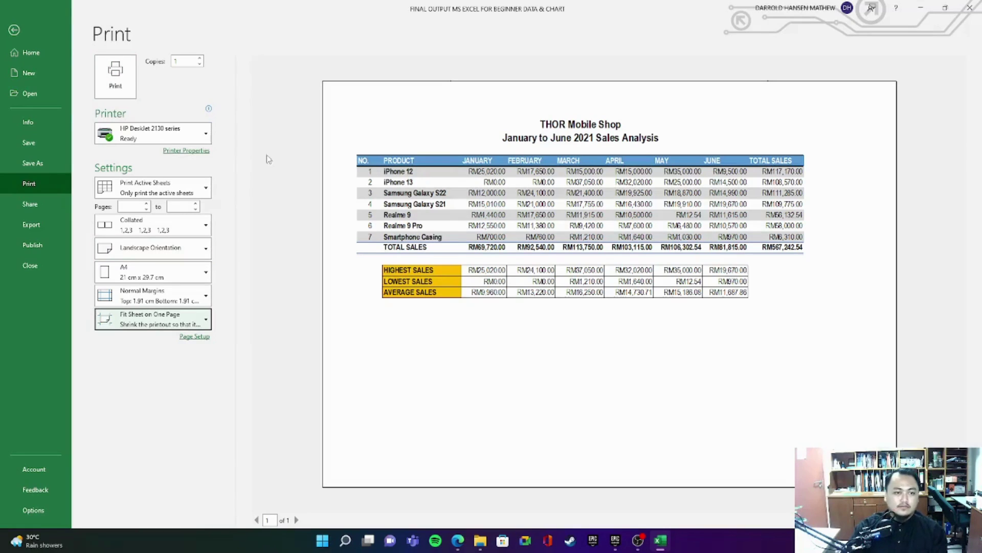
left_click(16, 31)
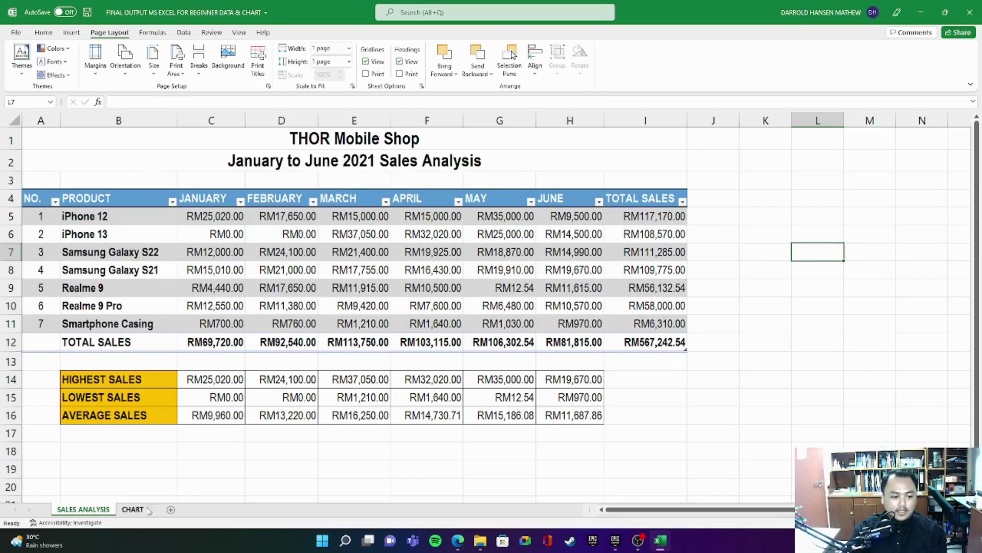
Step: Select the January to June sales chart on the CHART sheet and open its print preview
left_click(132, 509)
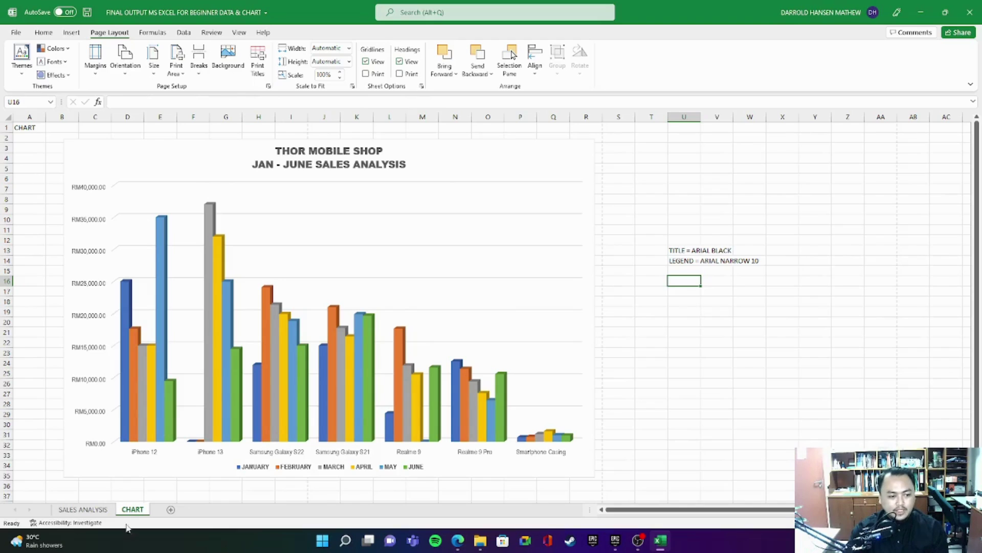
left_click(98, 510)
left_click(136, 507)
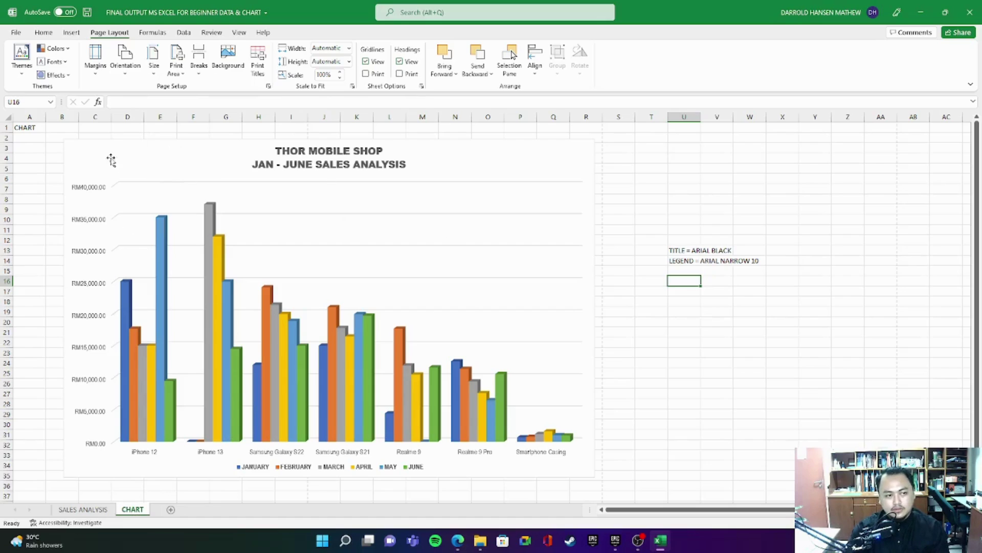
left_click(189, 161)
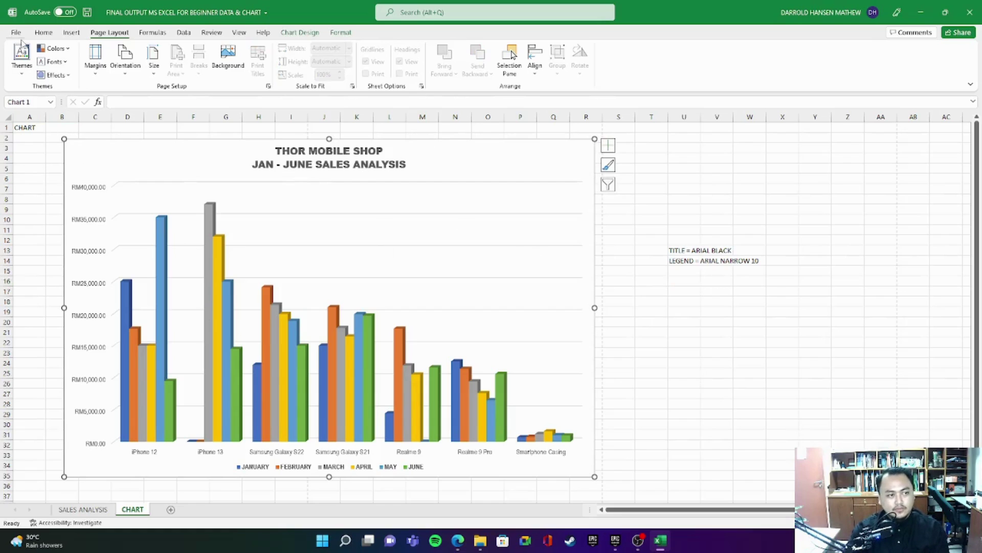
left_click(16, 33)
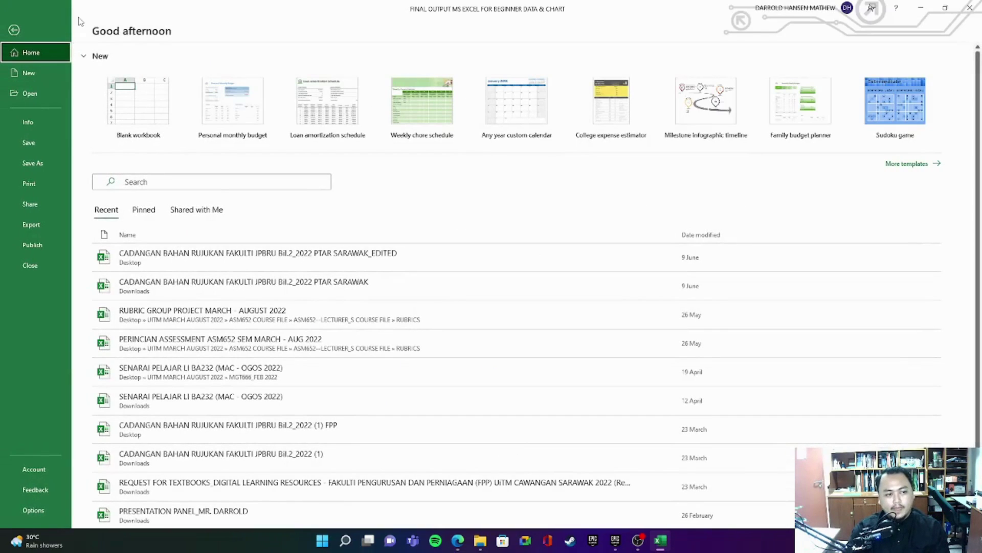
left_click(29, 183)
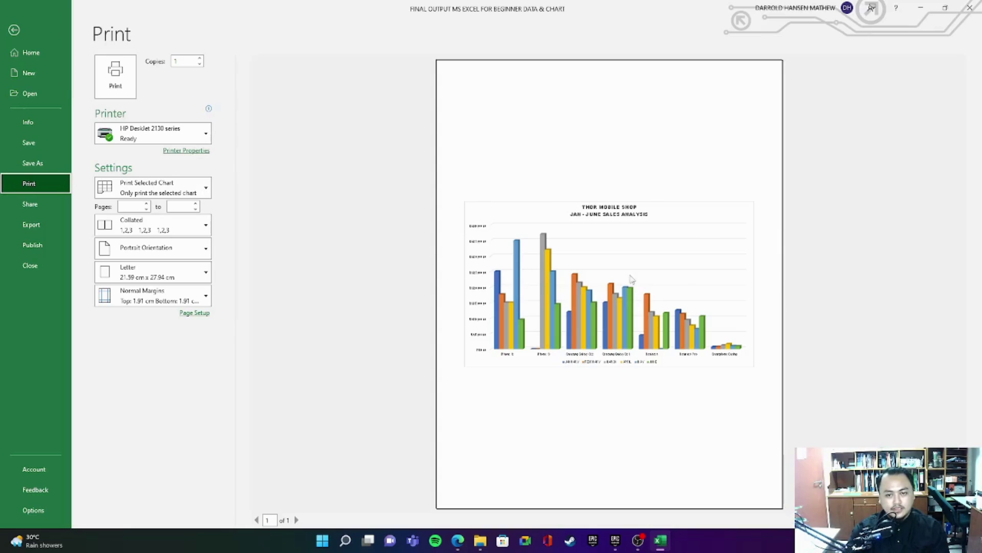
Step: Set the selected chart's printout to landscape orientation on A4 paper
left_click(169, 250)
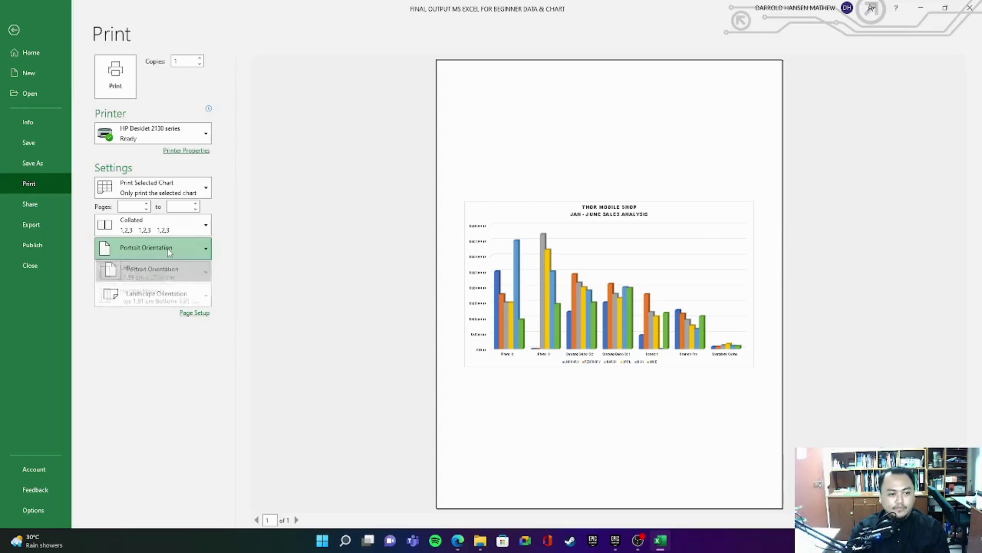
left_click(176, 300)
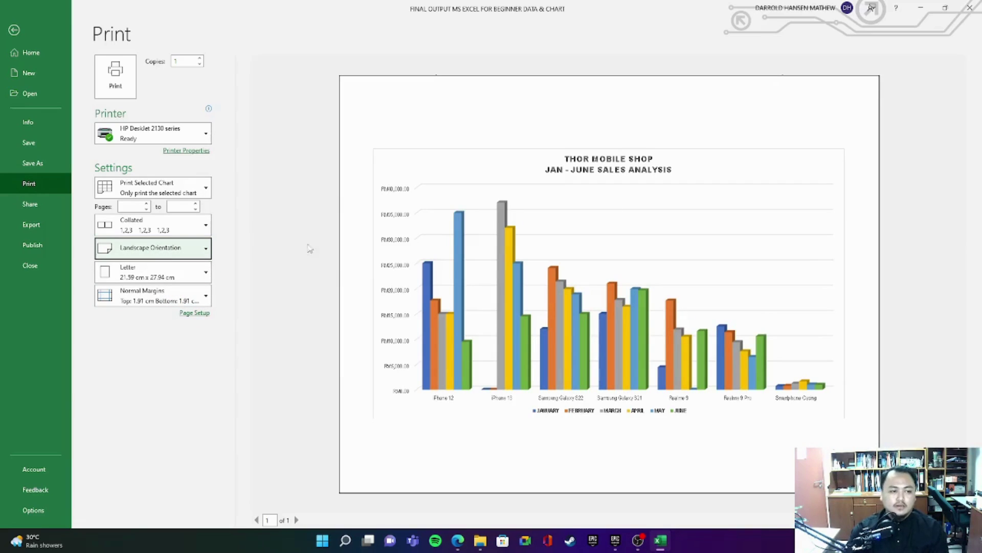
left_click(159, 249)
left_click(166, 297)
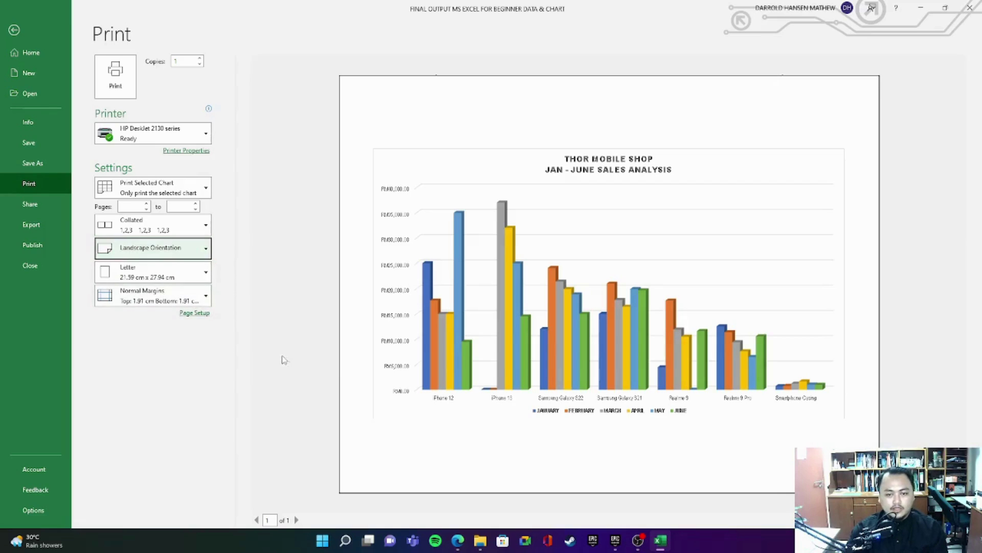
left_click(169, 272)
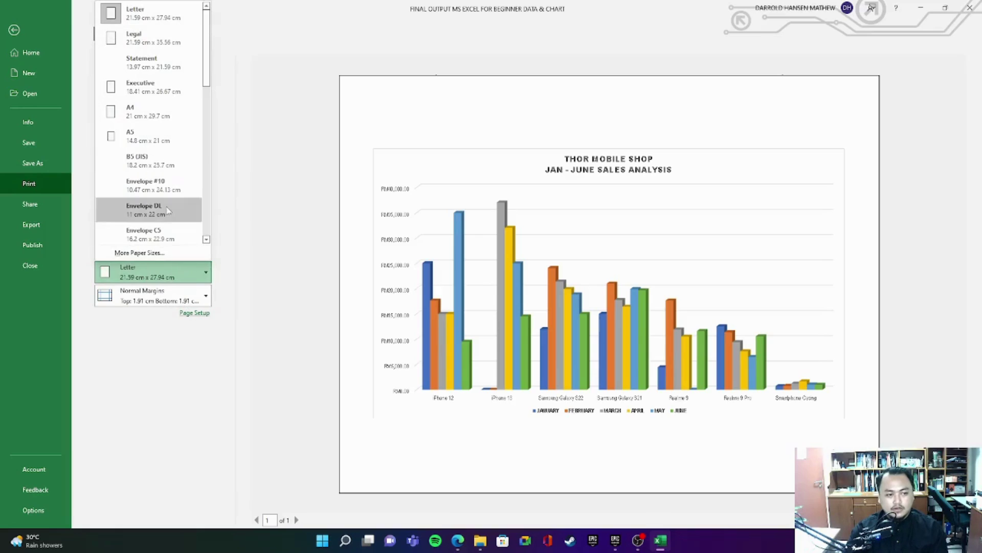
left_click(149, 111)
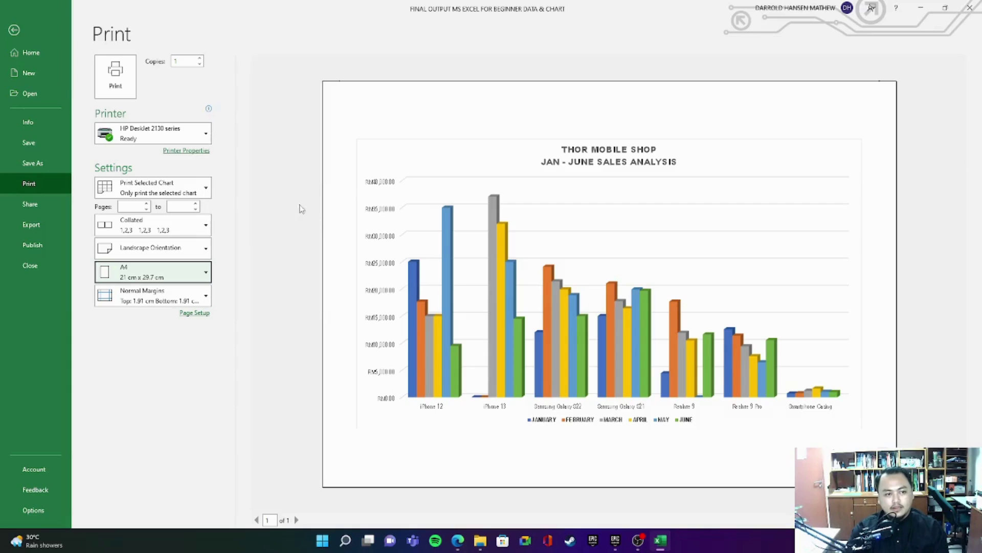
Step: Review the margin presets for the chart printout, keeping Normal, and return to the SALES ANALYSIS sheet
left_click(148, 302)
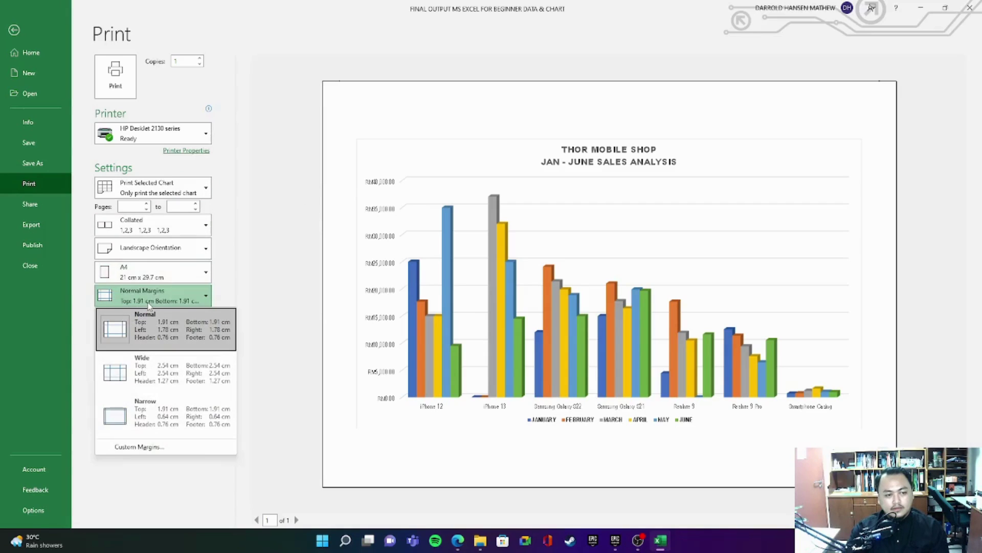
left_click(175, 300)
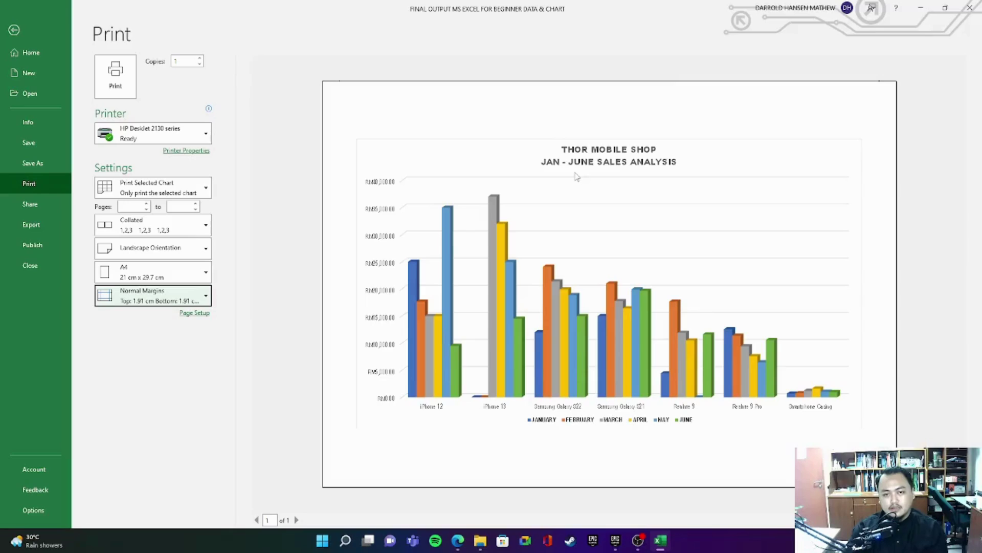
left_click(16, 30)
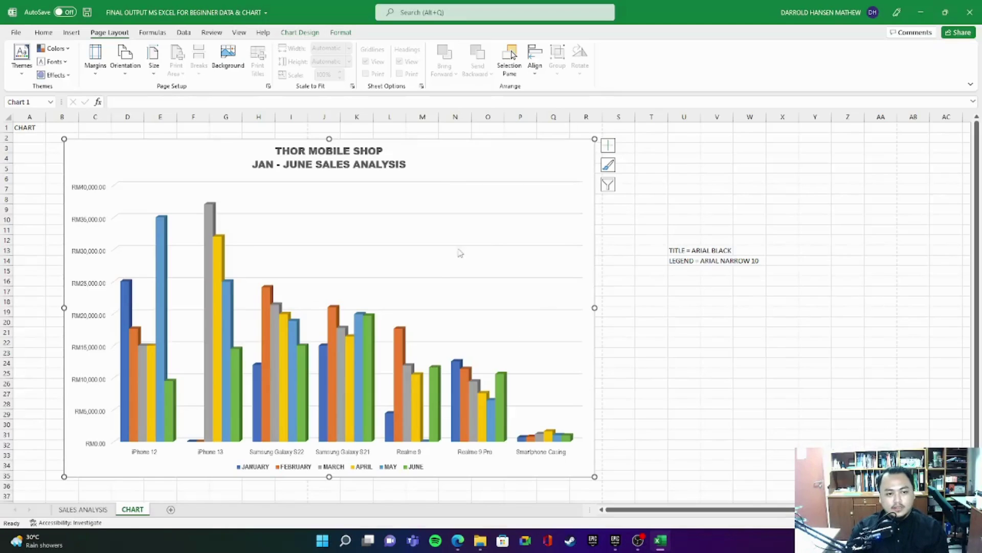
left_click(83, 509)
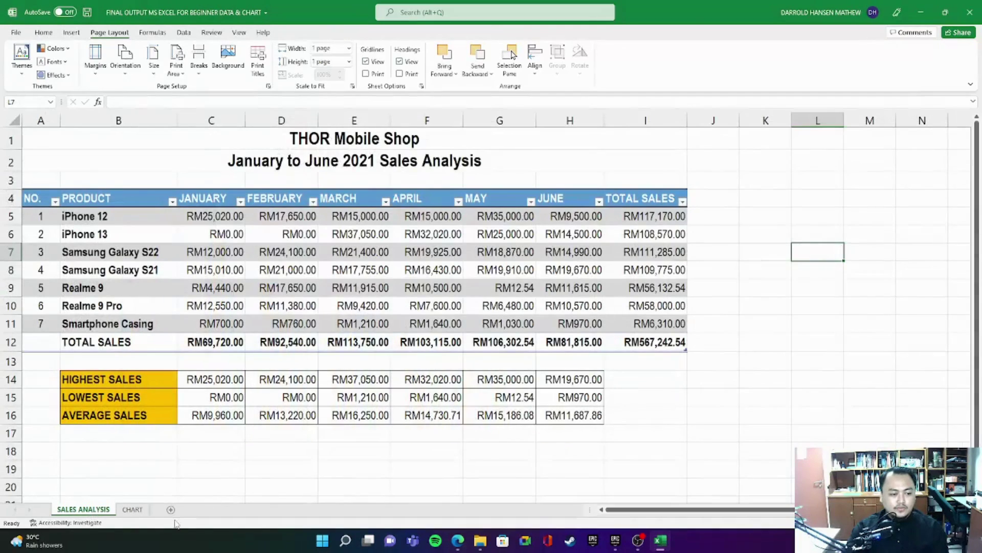